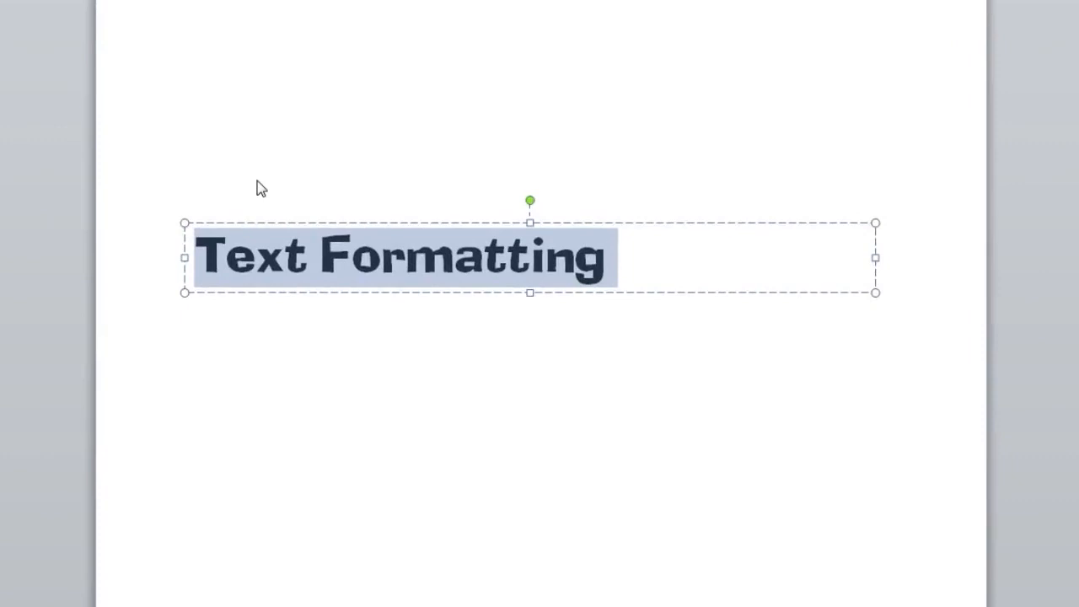
- Select the "Text Formatting" text box and enlarge its font size step by step to 72
{"action": "left_click", "coordinate": [187, 223]}
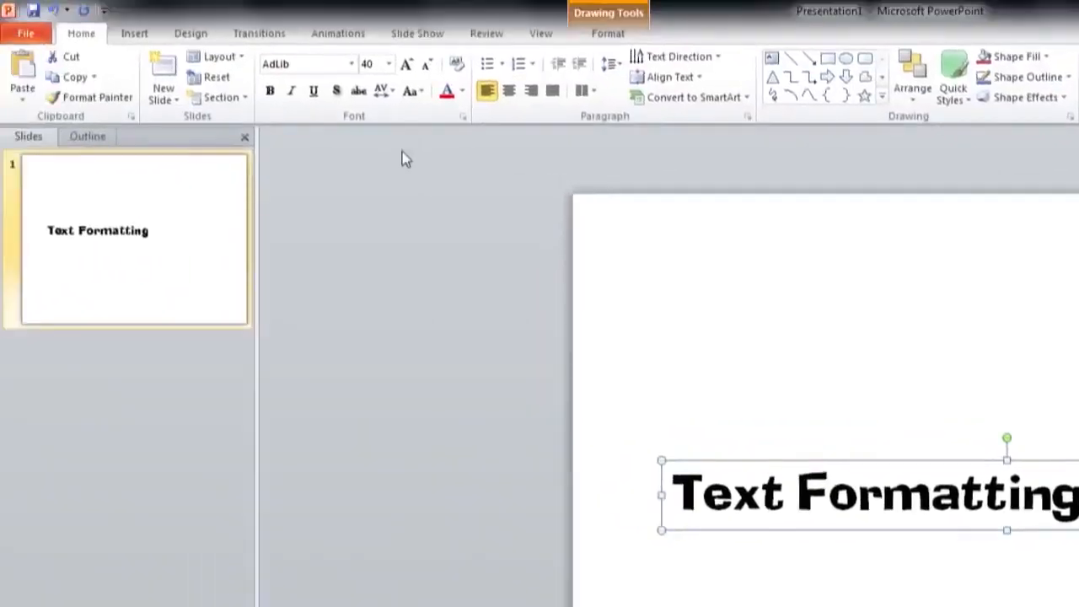
{"action": "left_click", "coordinate": [388, 65]}
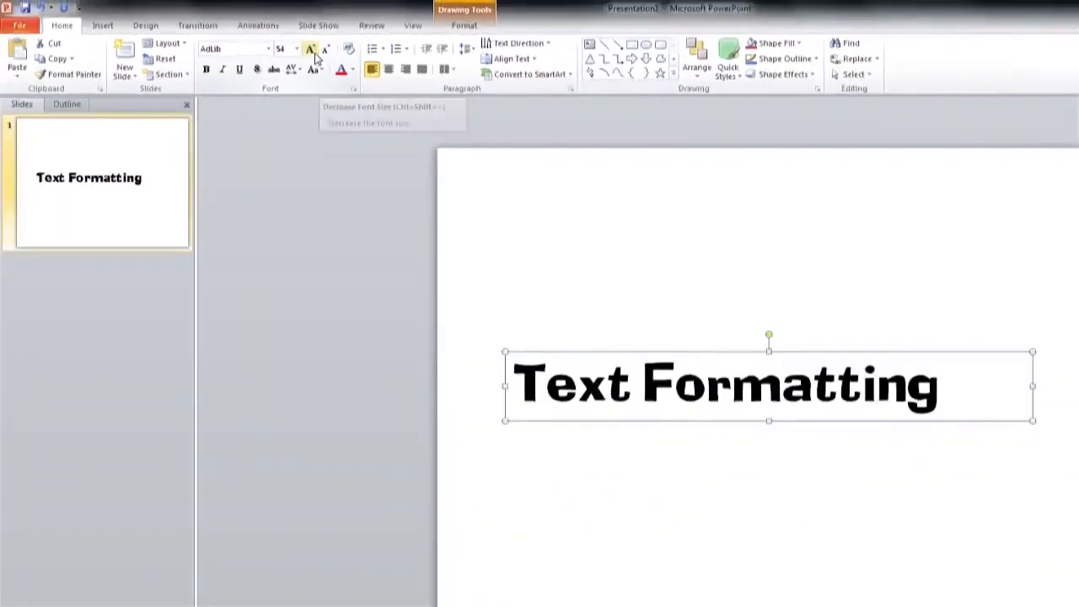
{"action": "left_click", "coordinate": [501, 84]}
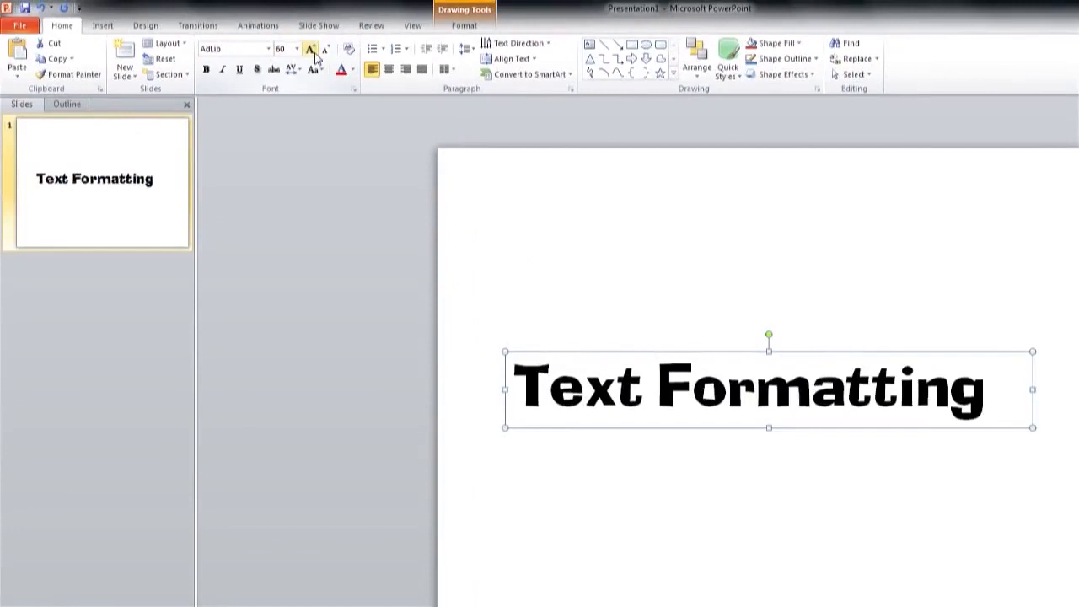
{"action": "left_click", "coordinate": [310, 50]}
{"action": "left_click", "coordinate": [310, 50]}
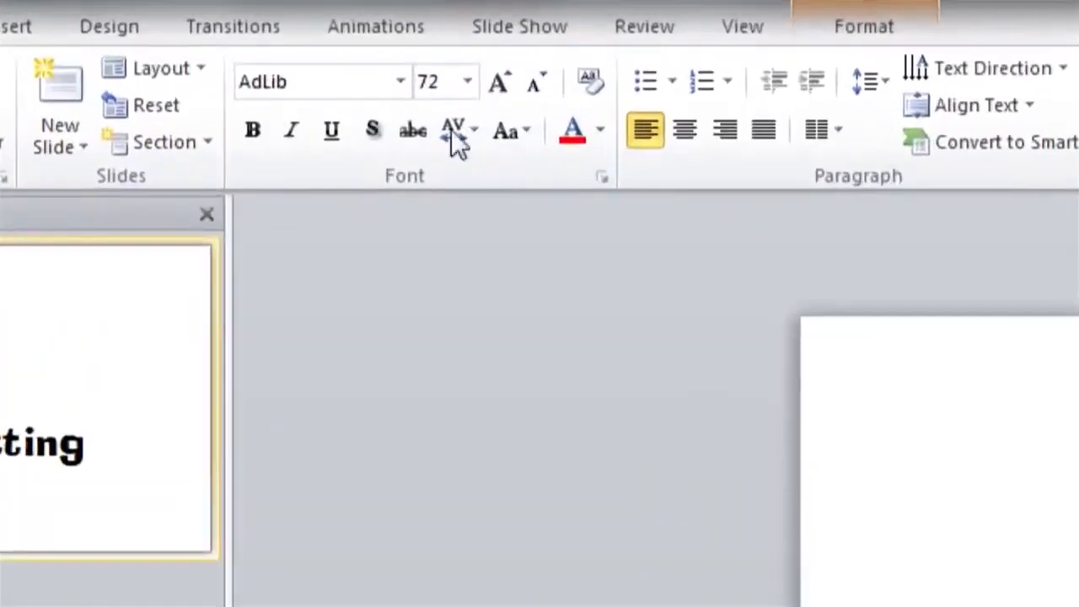
- Set the font size of the "Text Formatting" text to 12
{"action": "left_click", "coordinate": [284, 50]}
{"action": "type", "text": "12"}
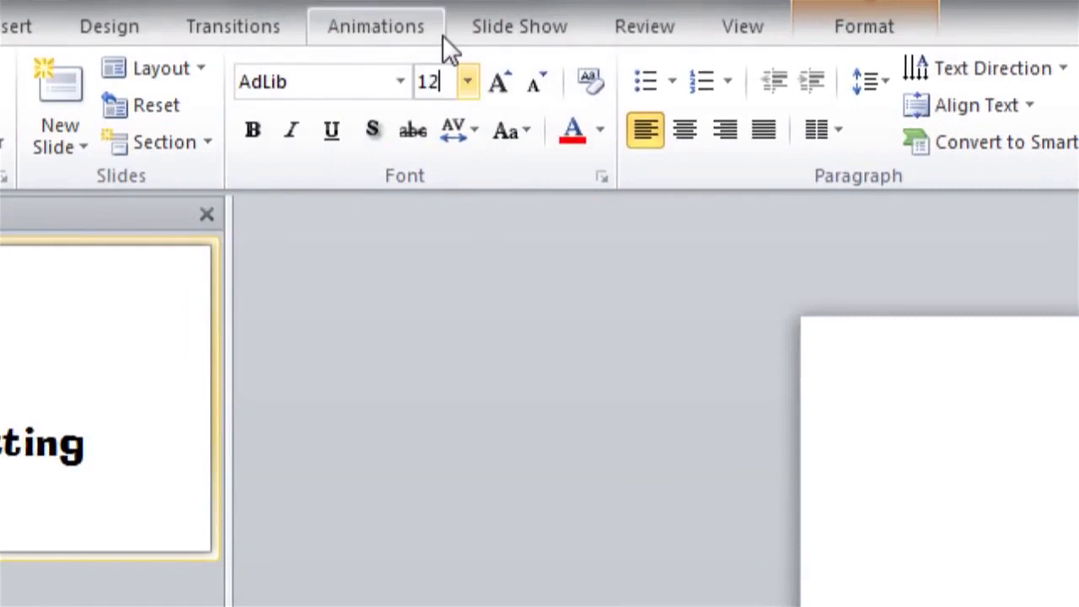
{"action": "key", "text": "Return"}
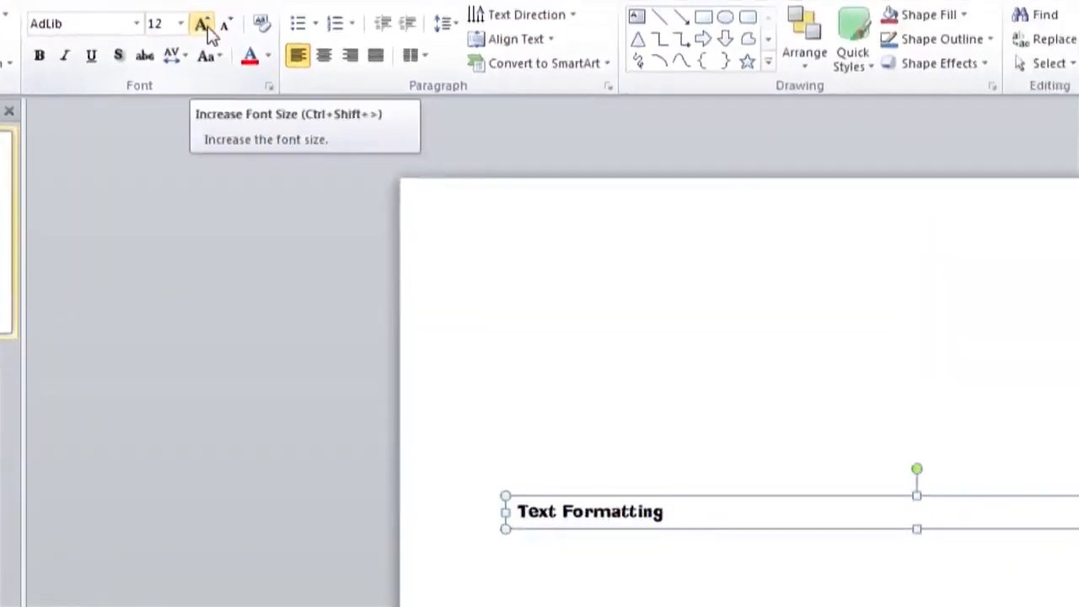
- Increase the font size of "Text Formatting" one increment at a time up to 24
{"action": "left_click", "coordinate": [207, 26]}
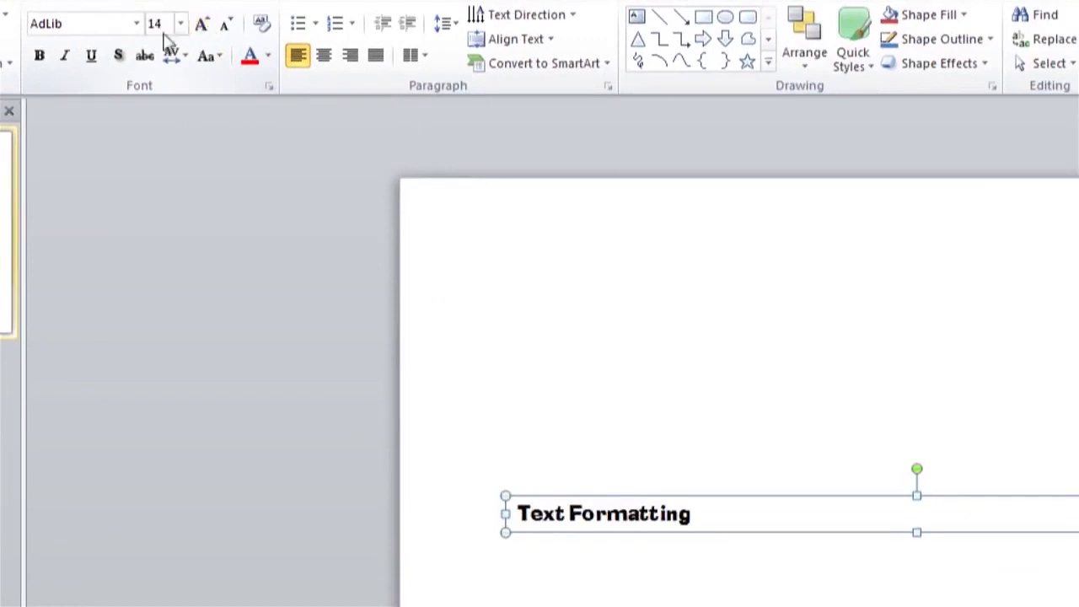
{"action": "left_click", "coordinate": [207, 29]}
{"action": "left_click", "coordinate": [207, 29]}
{"action": "left_click", "coordinate": [207, 30]}
{"action": "left_click", "coordinate": [207, 29]}
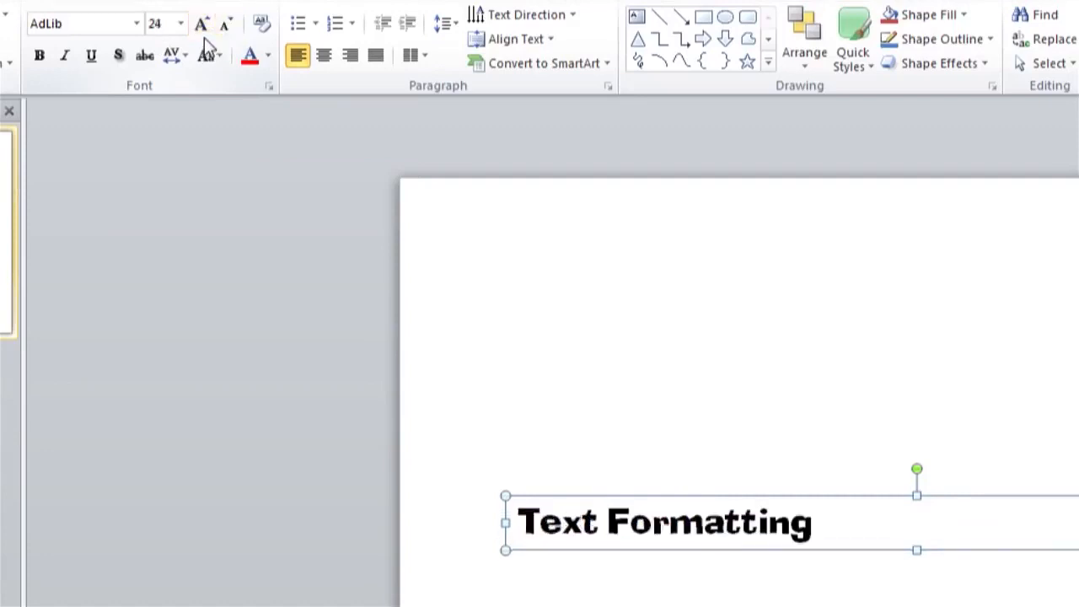
- Try shrinking and growing the "Text Formatting" font through 20 and 32, ending at 24
{"action": "left_click", "coordinate": [224, 25]}
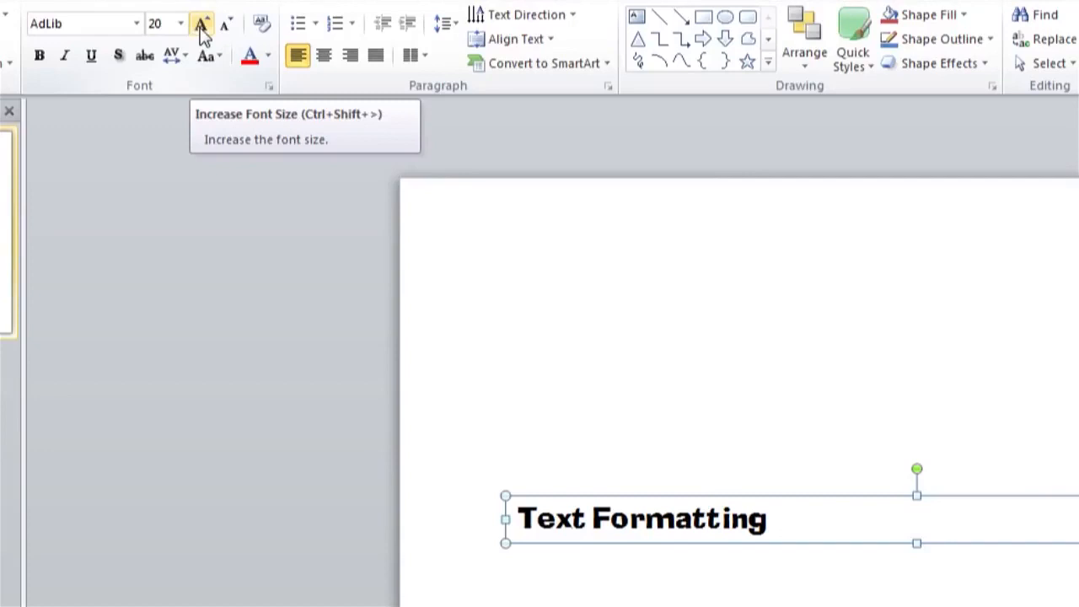
{"action": "left_click", "coordinate": [202, 27]}
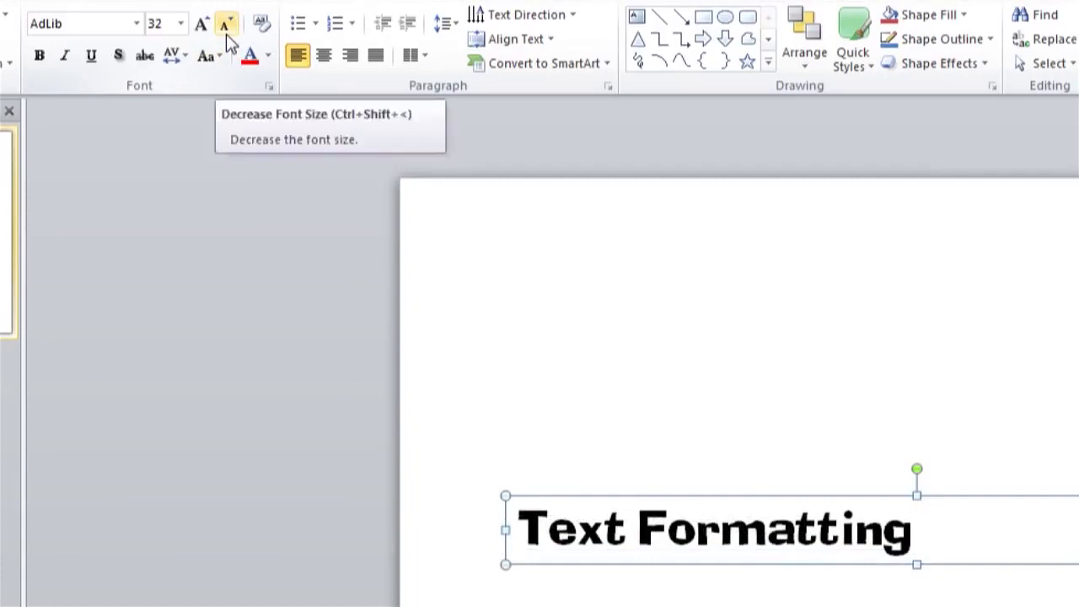
{"action": "left_click", "coordinate": [226, 24]}
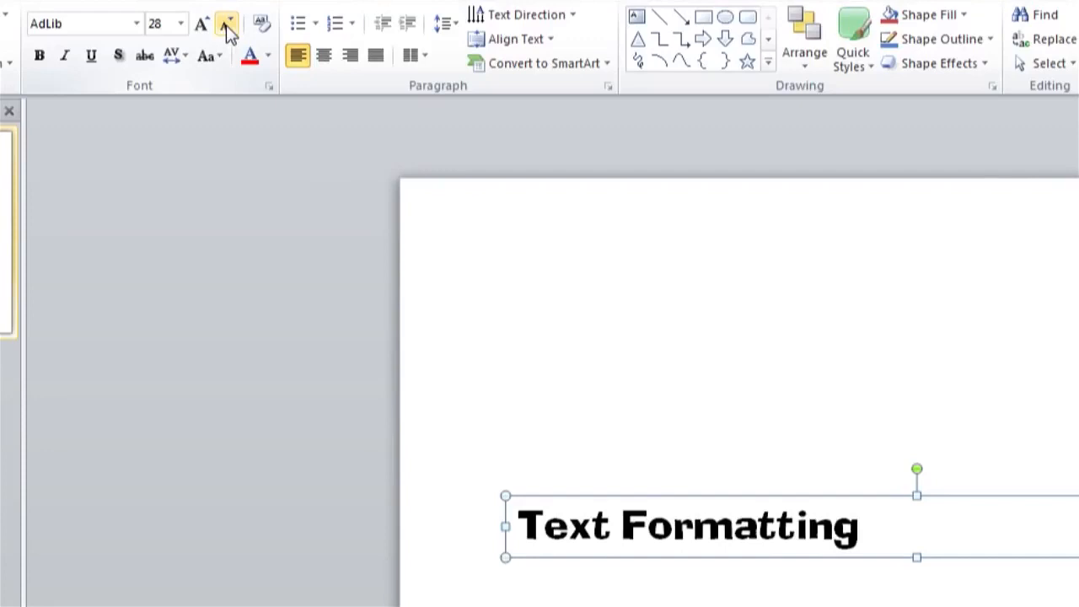
{"action": "left_click", "coordinate": [228, 31]}
- Set the "Text Formatting" font size to 32 and reduce it one increment to 28
{"action": "left_click", "coordinate": [180, 23]}
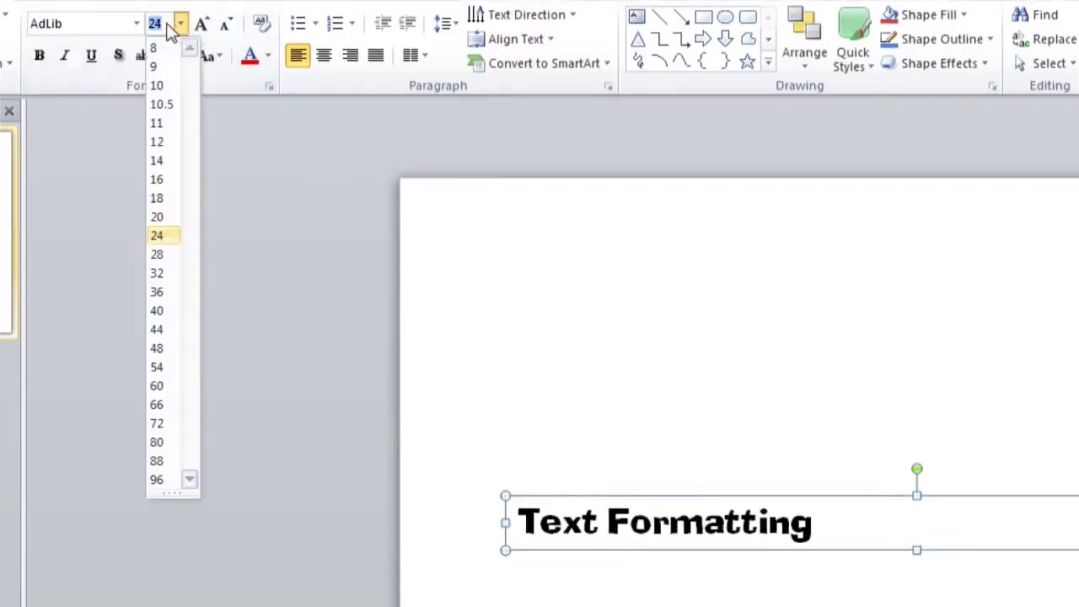
{"action": "left_click", "coordinate": [158, 274]}
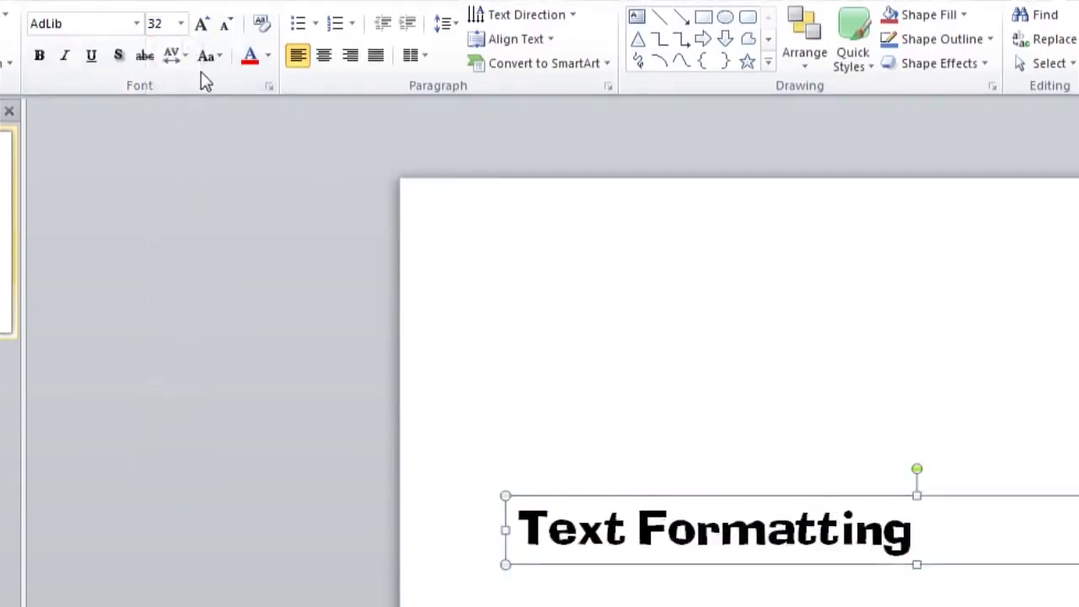
{"action": "left_click", "coordinate": [227, 33]}
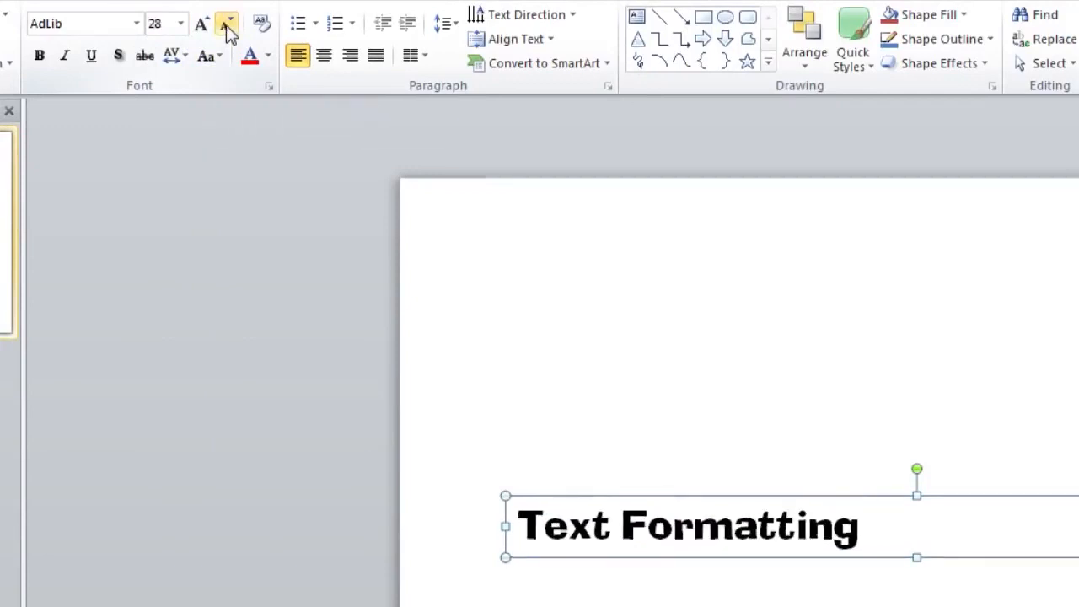
- Set the "Text Formatting" font size to 20 and reduce it one increment to 18
{"action": "left_click", "coordinate": [181, 25]}
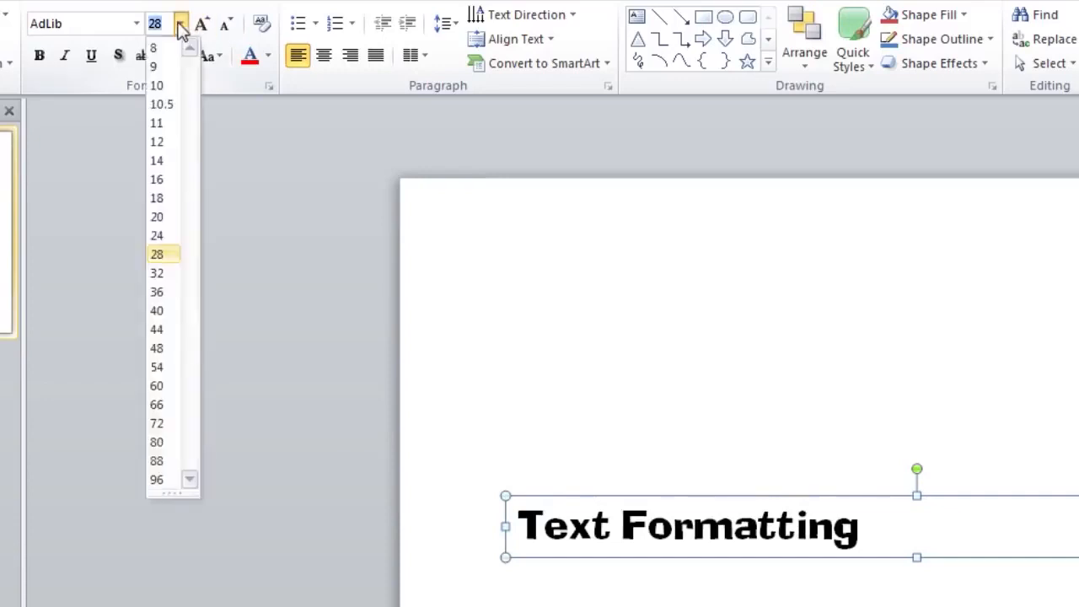
{"action": "left_click", "coordinate": [157, 217]}
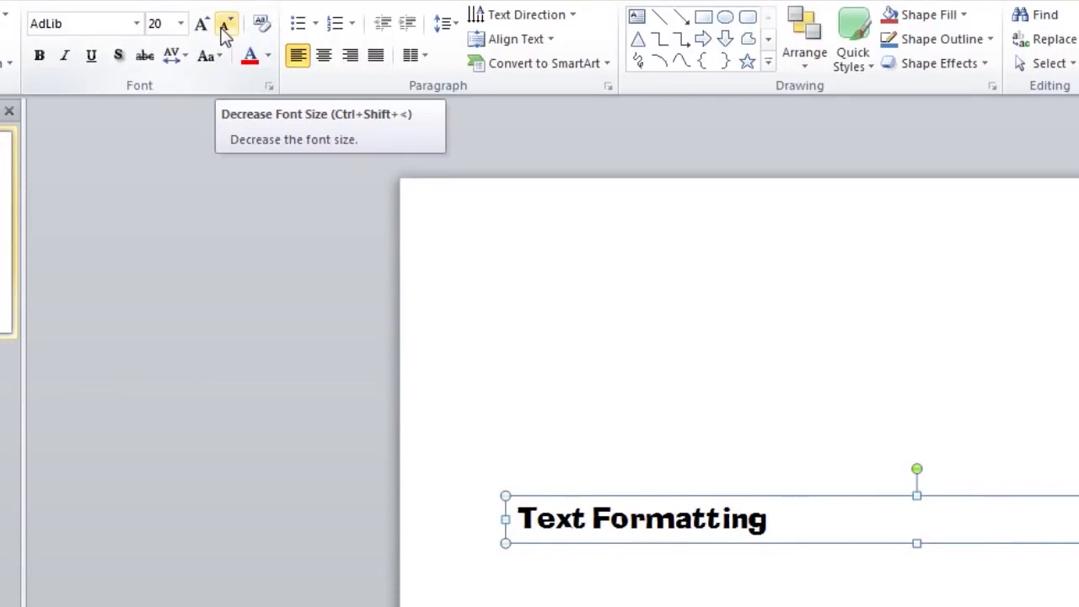
{"action": "left_click", "coordinate": [226, 25]}
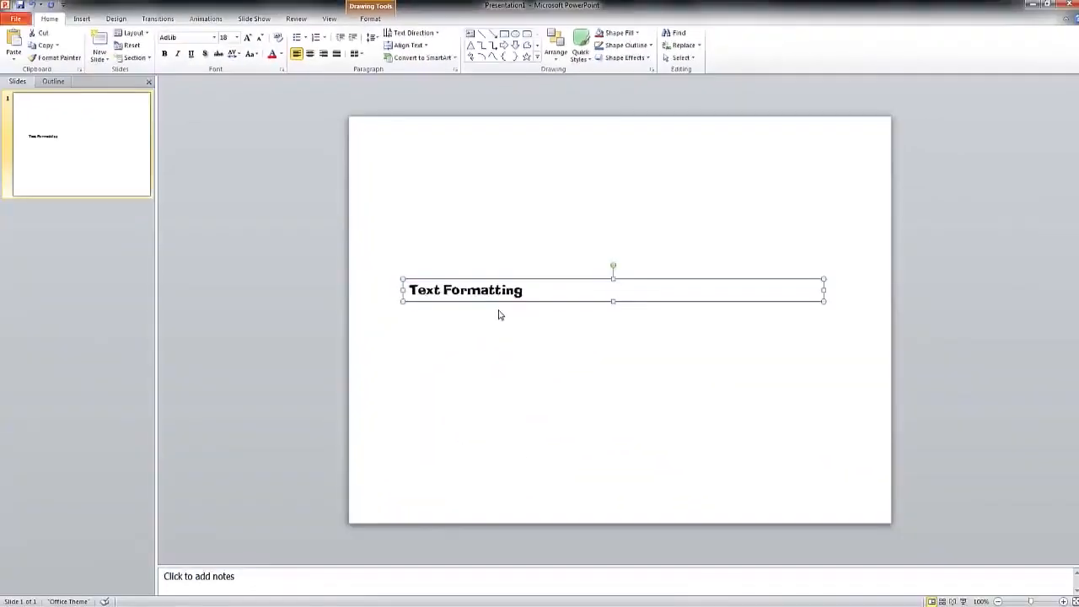
{"action": "left_click", "coordinate": [498, 315]}
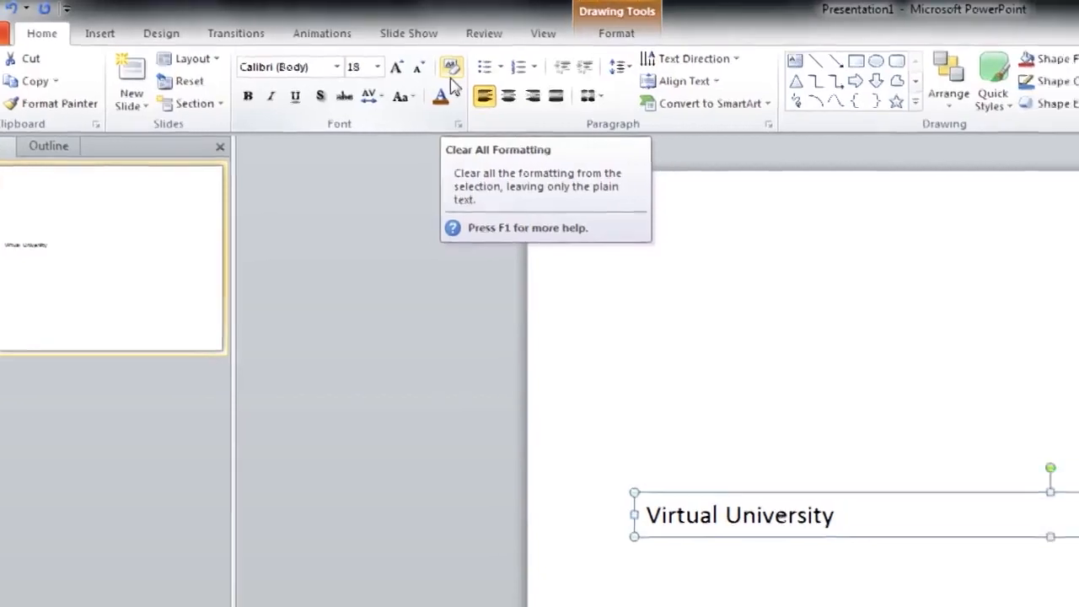
- Make the whole "Virtual University" text bold and set its font size to 40
{"action": "left_click", "coordinate": [505, 516]}
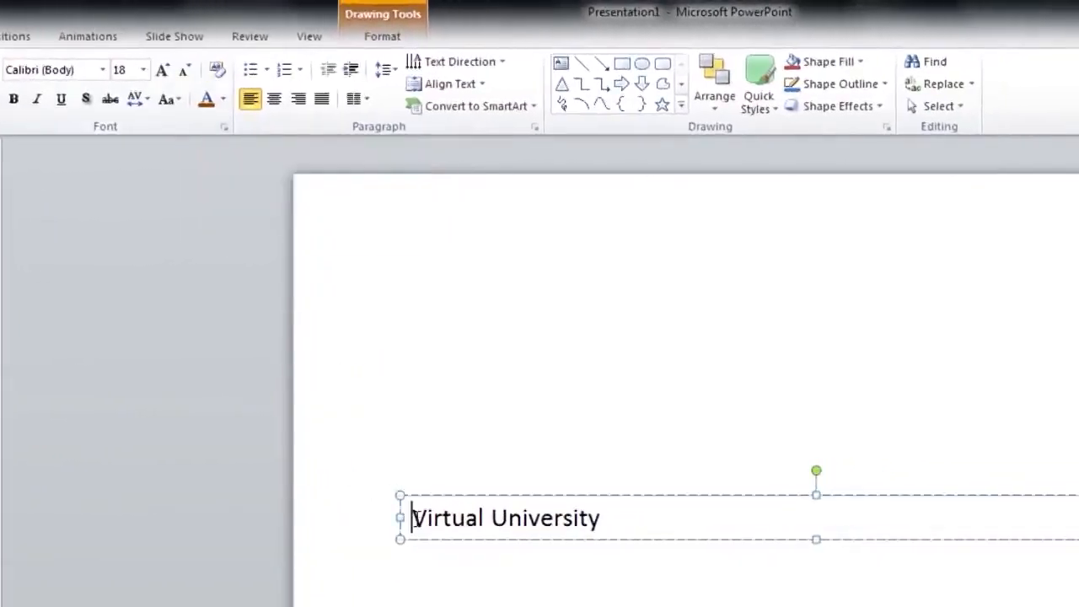
{"action": "left_click_drag", "start_coordinate": [411, 517], "coordinate": [583, 522]}
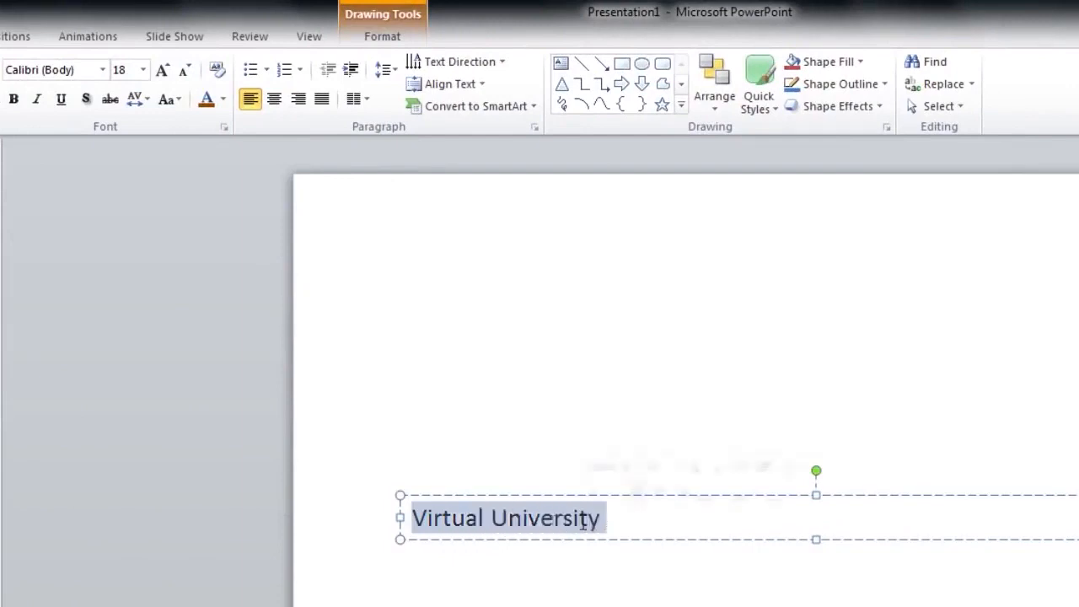
{"action": "left_click", "coordinate": [14, 98]}
{"action": "left_click", "coordinate": [143, 69]}
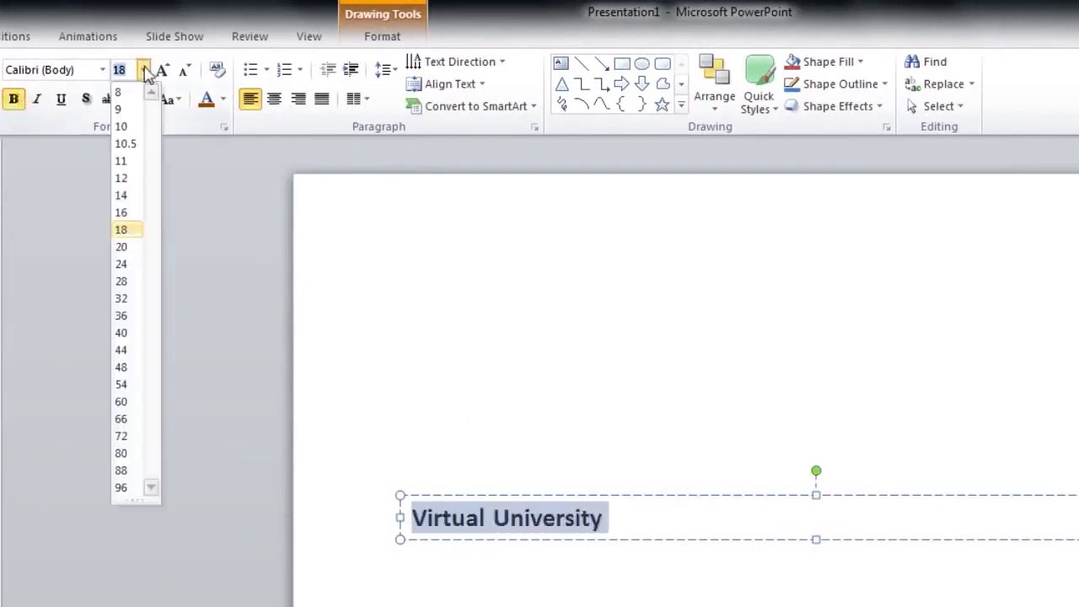
{"action": "left_click", "coordinate": [122, 333]}
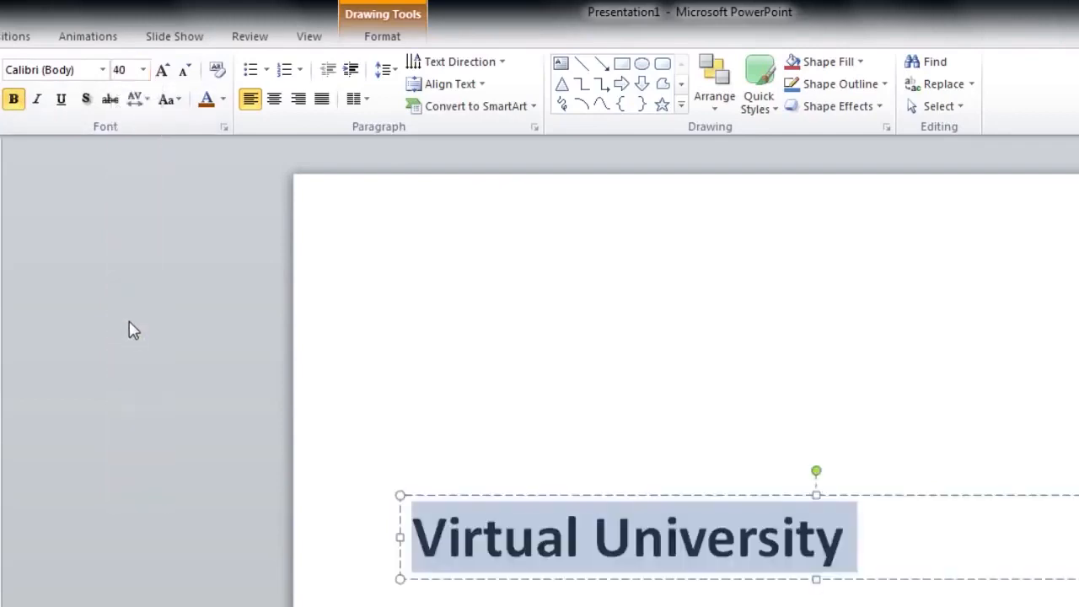
- Underline and italicize the "Virtual University" text and color it standard red
{"action": "left_click", "coordinate": [59, 99]}
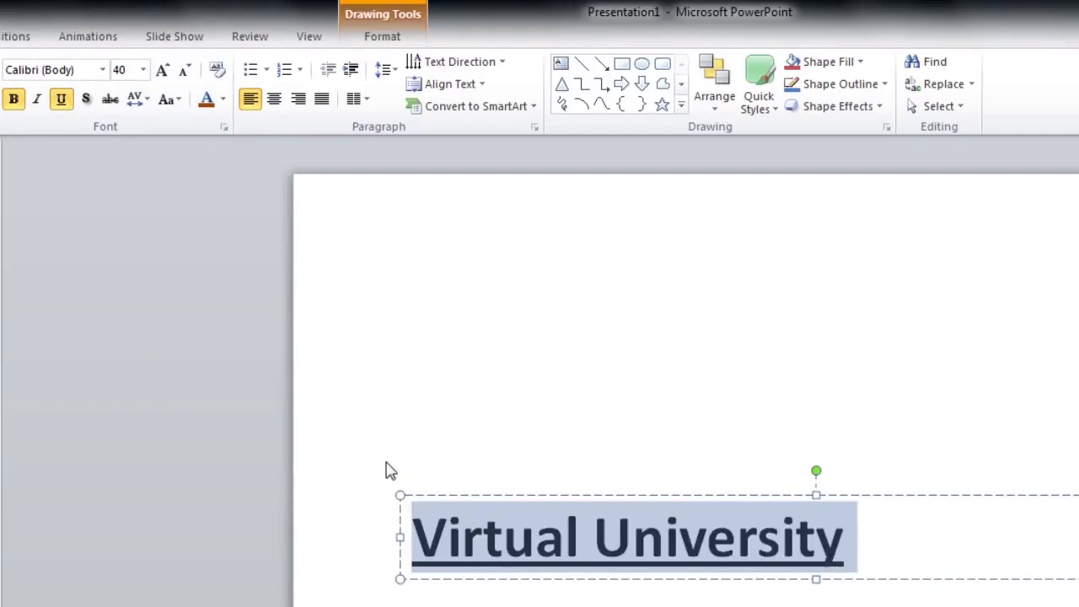
{"action": "left_click", "coordinate": [37, 99]}
{"action": "left_click", "coordinate": [224, 98]}
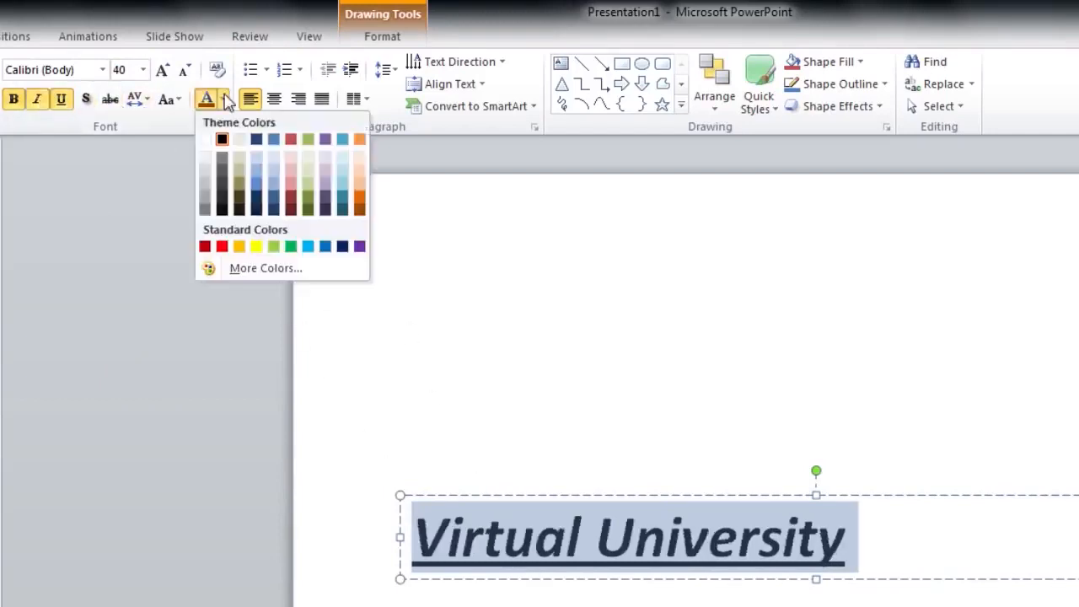
{"action": "left_click", "coordinate": [222, 246]}
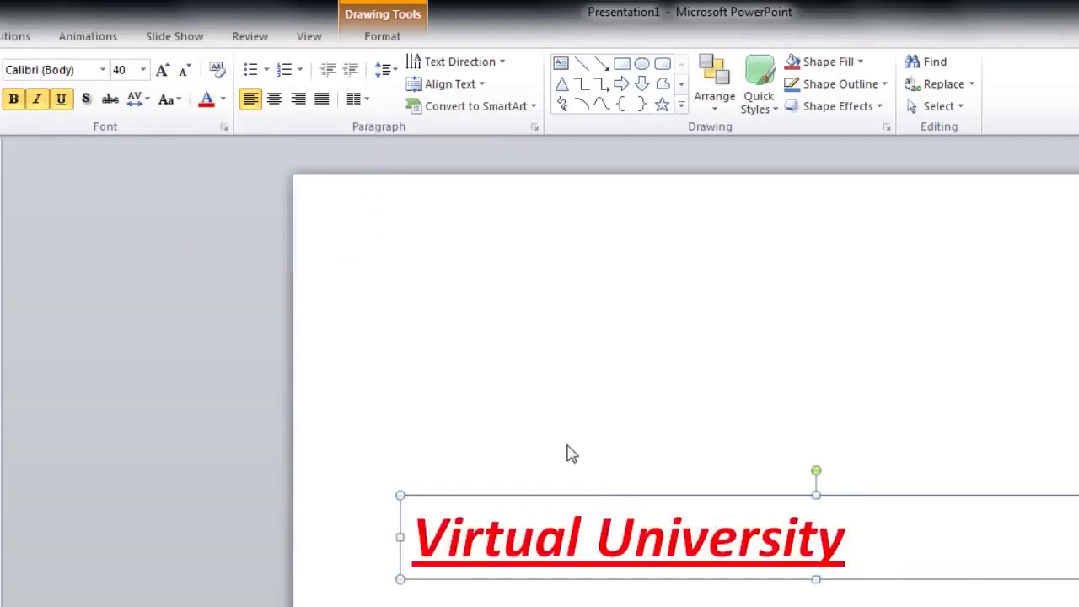
- Clear all formatting from the "Virtual University" text
{"action": "left_click", "coordinate": [218, 70]}
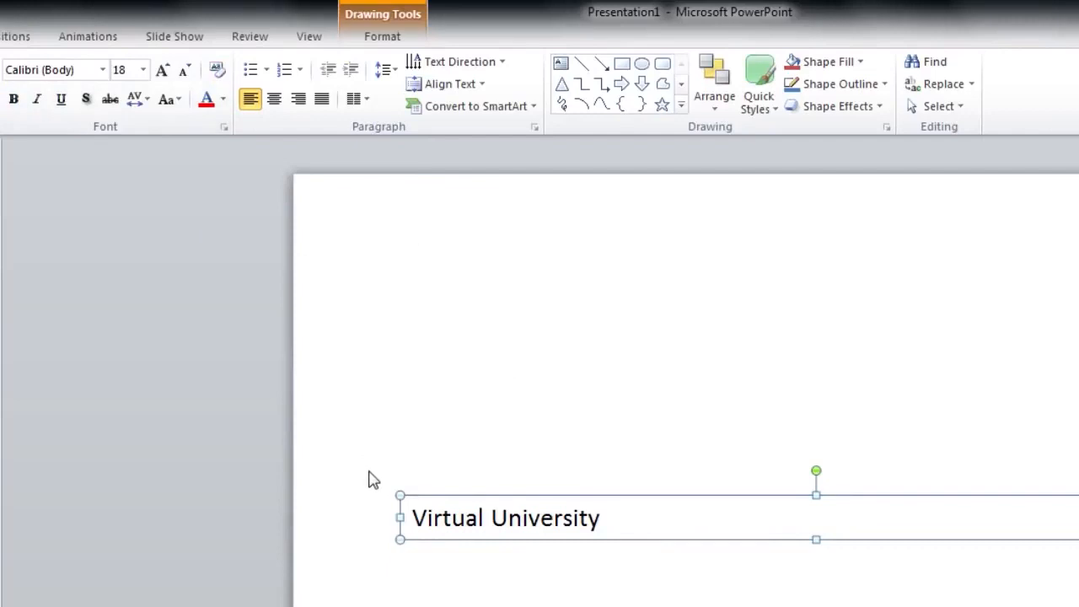
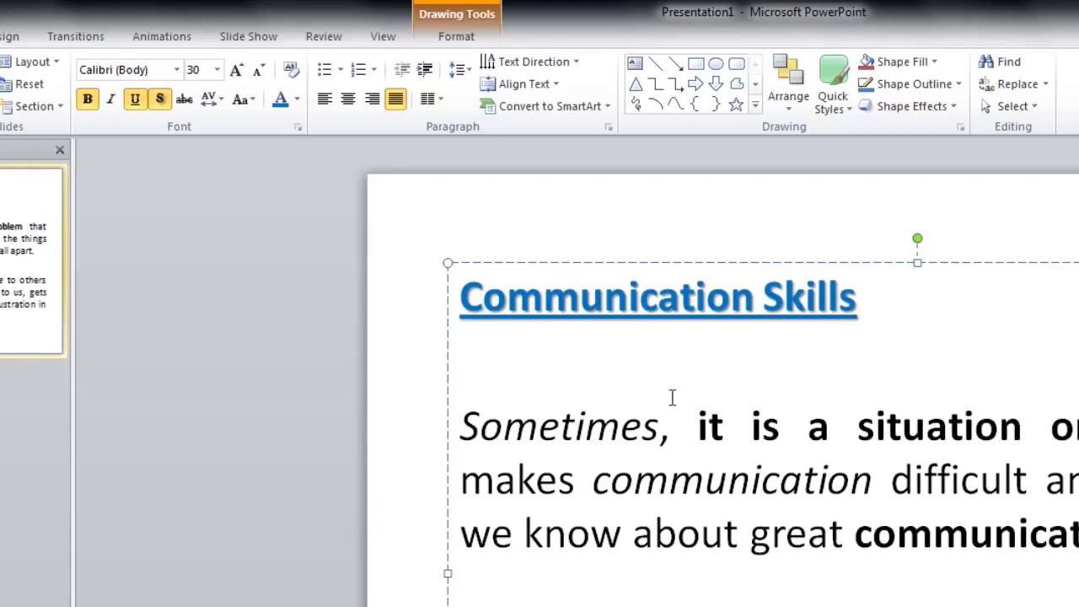
- Apply a text shadow to the word "Sometimes" at the start of the first paragraph
{"action": "left_click_drag", "start_coordinate": [461, 426], "coordinate": [660, 421]}
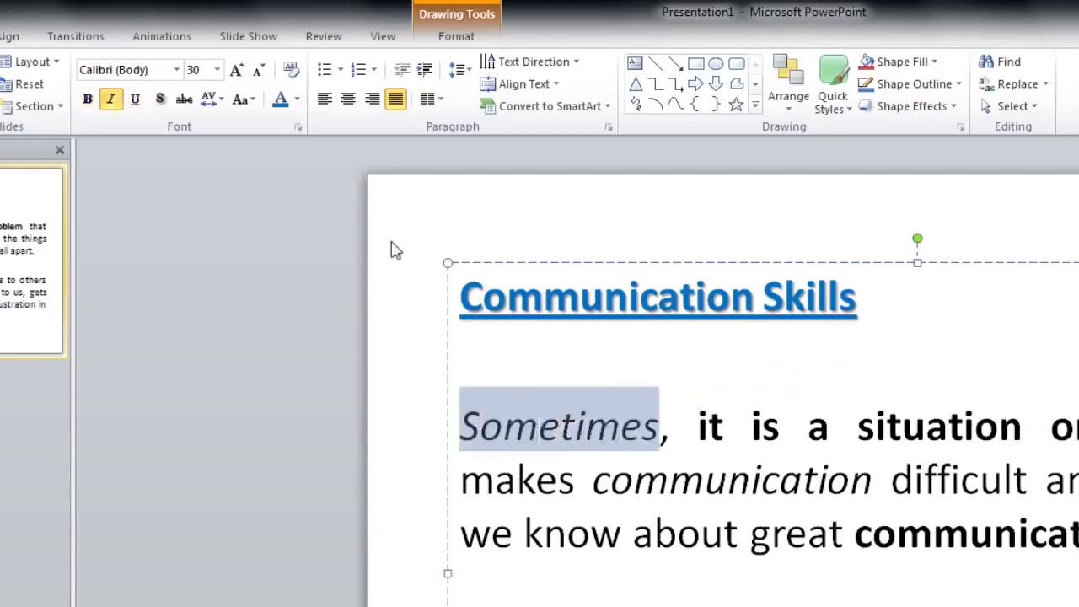
{"action": "left_click", "coordinate": [159, 98]}
{"action": "left_click", "coordinate": [629, 470]}
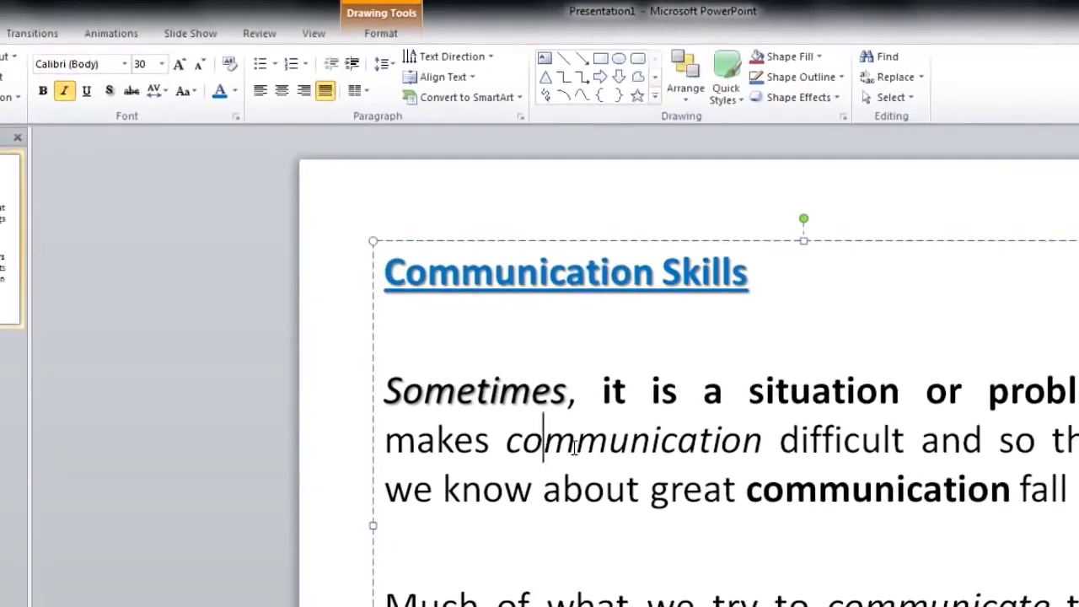
{"action": "left_click", "coordinate": [586, 384]}
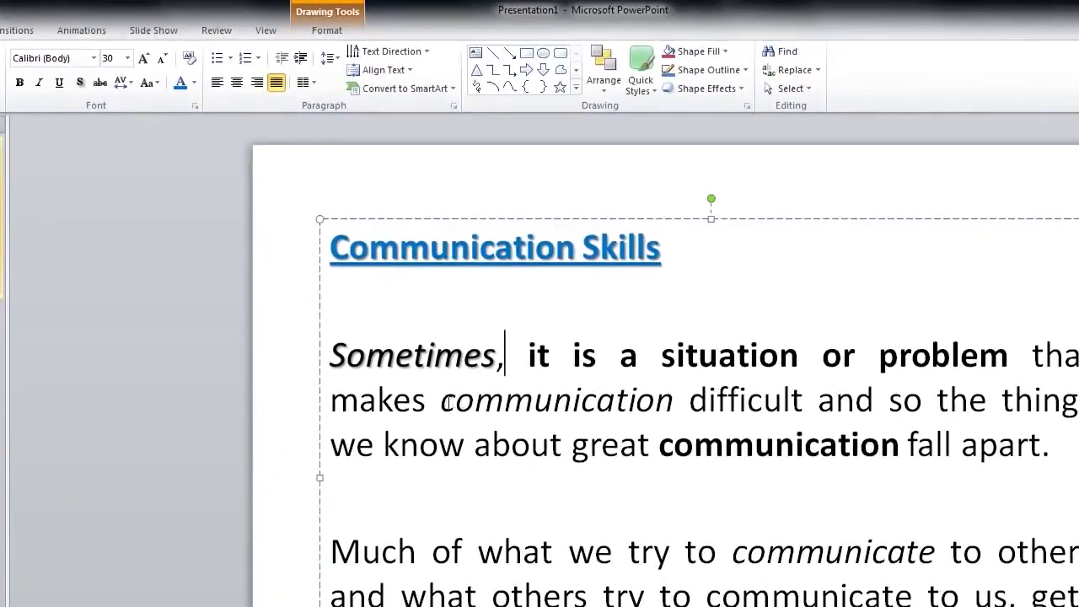
- Apply strikethrough to the italic "communication" in the first paragraph and to "misunderstood" in the second paragraph
{"action": "left_click_drag", "start_coordinate": [442, 399], "coordinate": [674, 399]}
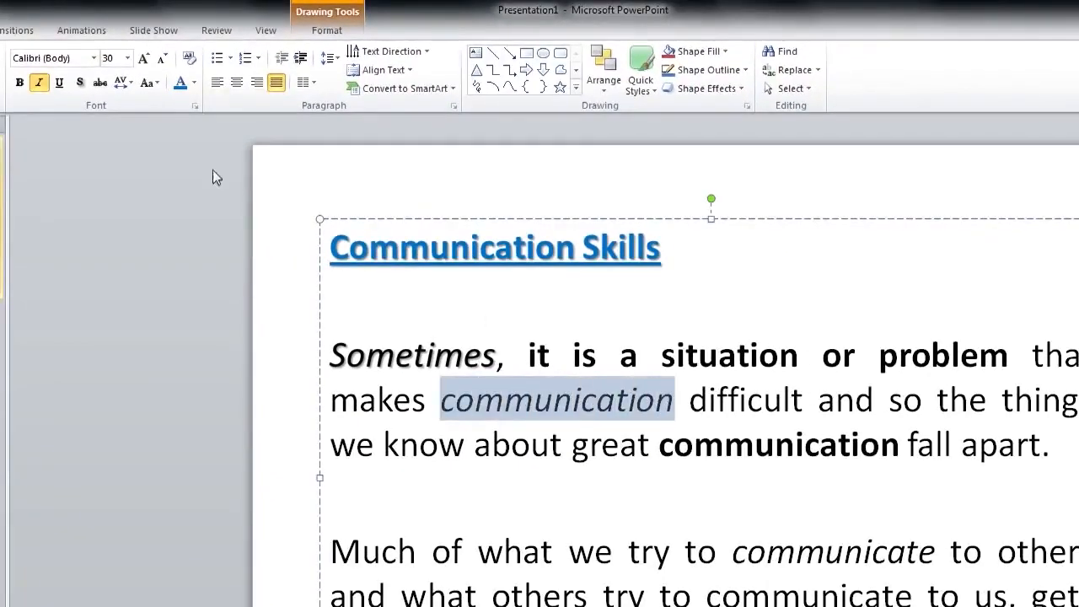
{"action": "left_click", "coordinate": [99, 82]}
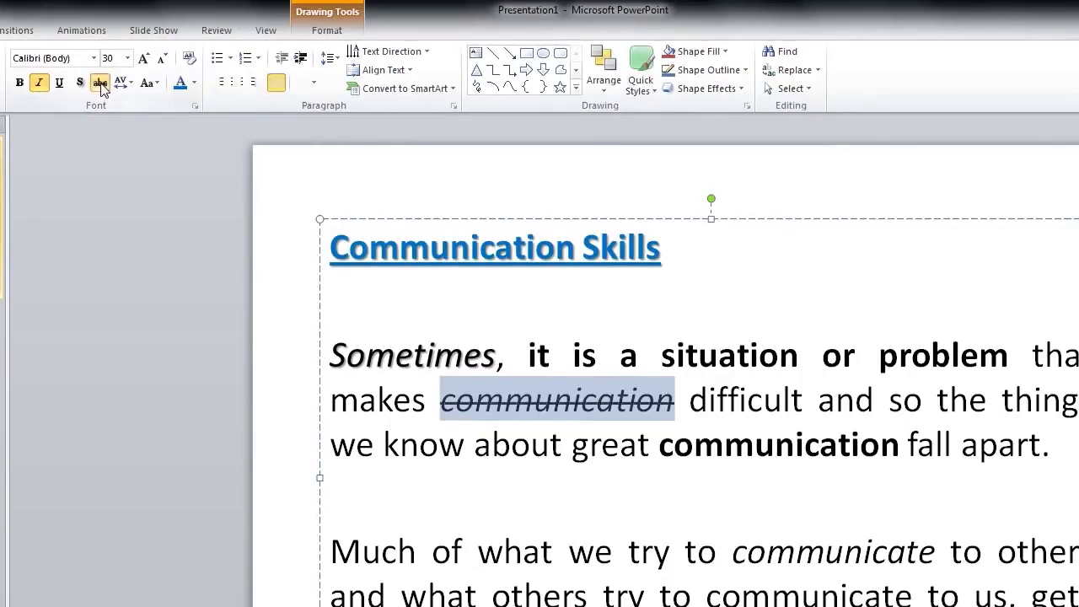
{"action": "left_click", "coordinate": [454, 452]}
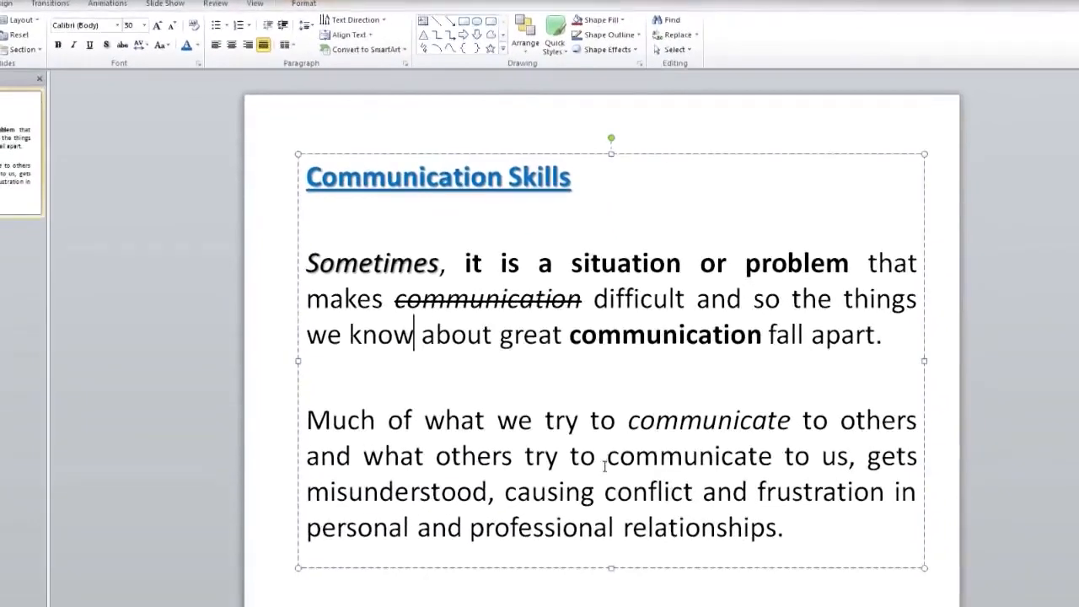
{"action": "left_click_drag", "start_coordinate": [307, 491], "coordinate": [488, 492]}
{"action": "left_click", "coordinate": [122, 45]}
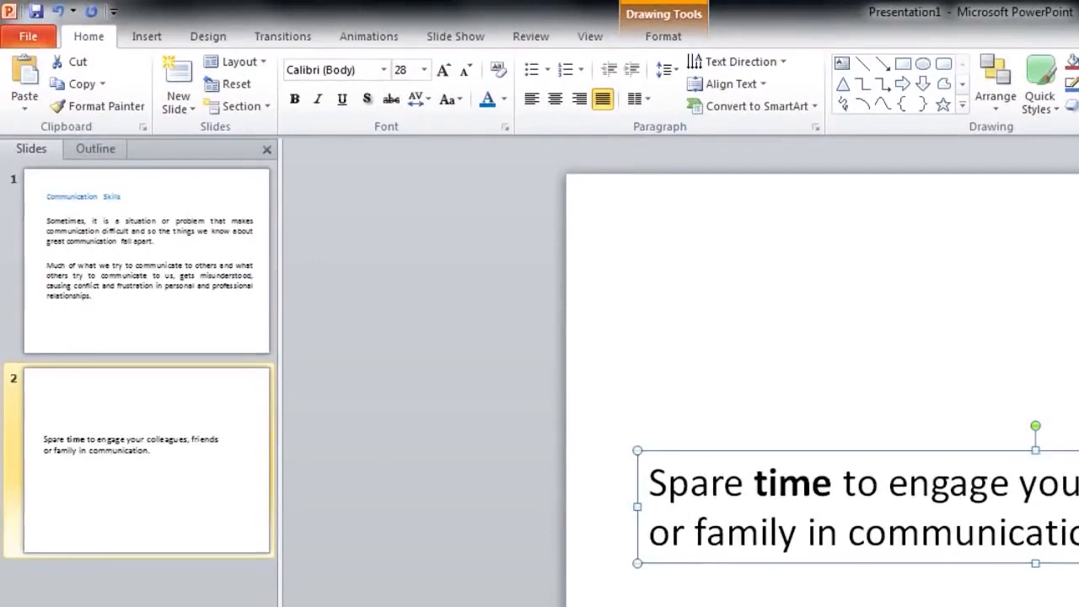
- Set the sentence on slide 2 to Normal character spacing and sentence case
{"action": "left_click", "coordinate": [429, 99]}
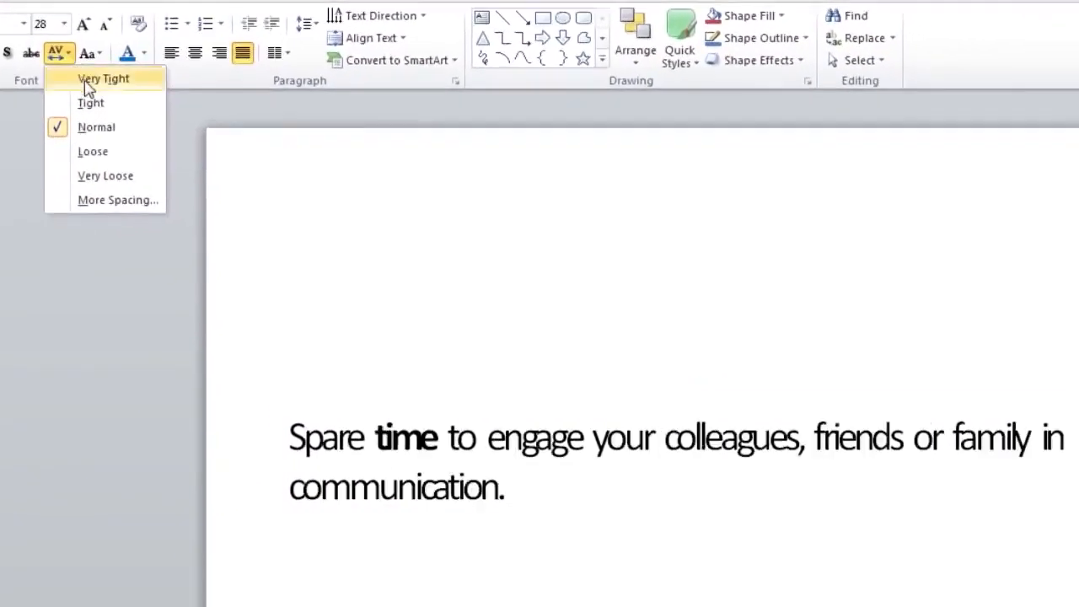
{"action": "left_click", "coordinate": [106, 131]}
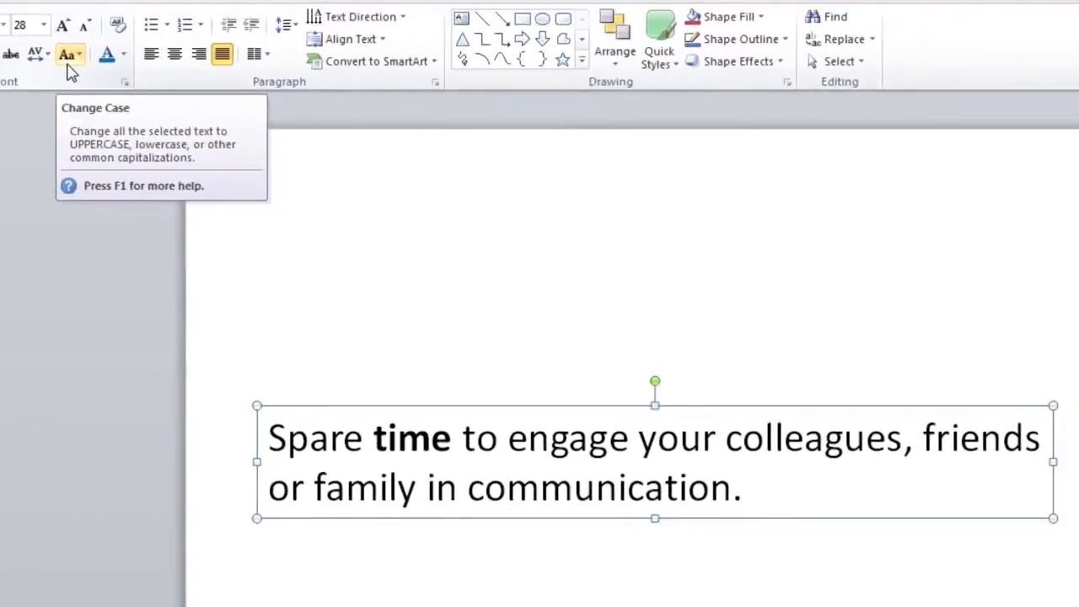
{"action": "left_click", "coordinate": [68, 61]}
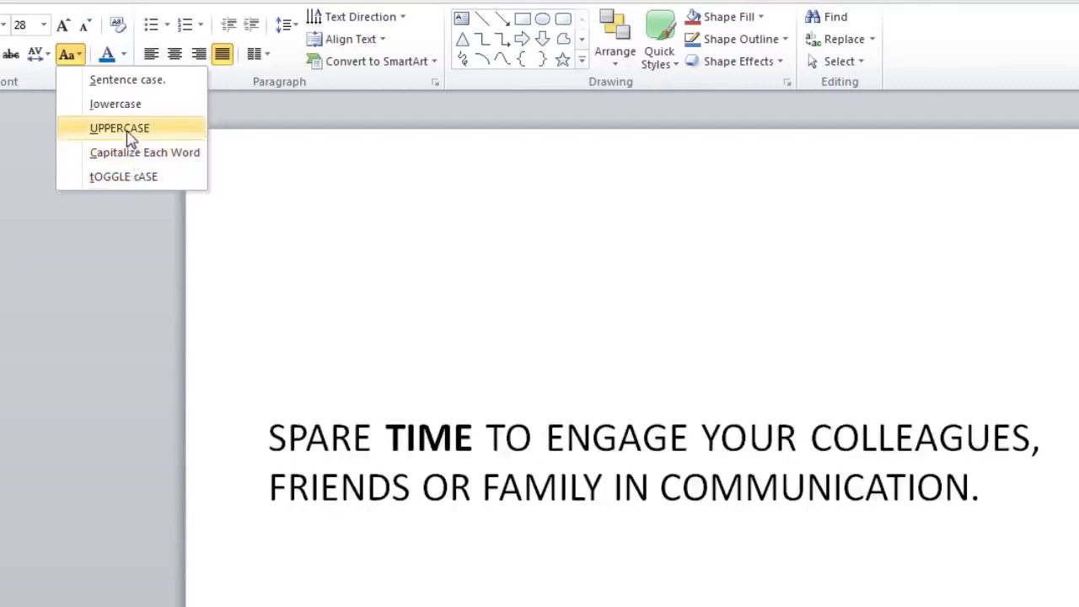
{"action": "left_click", "coordinate": [126, 81]}
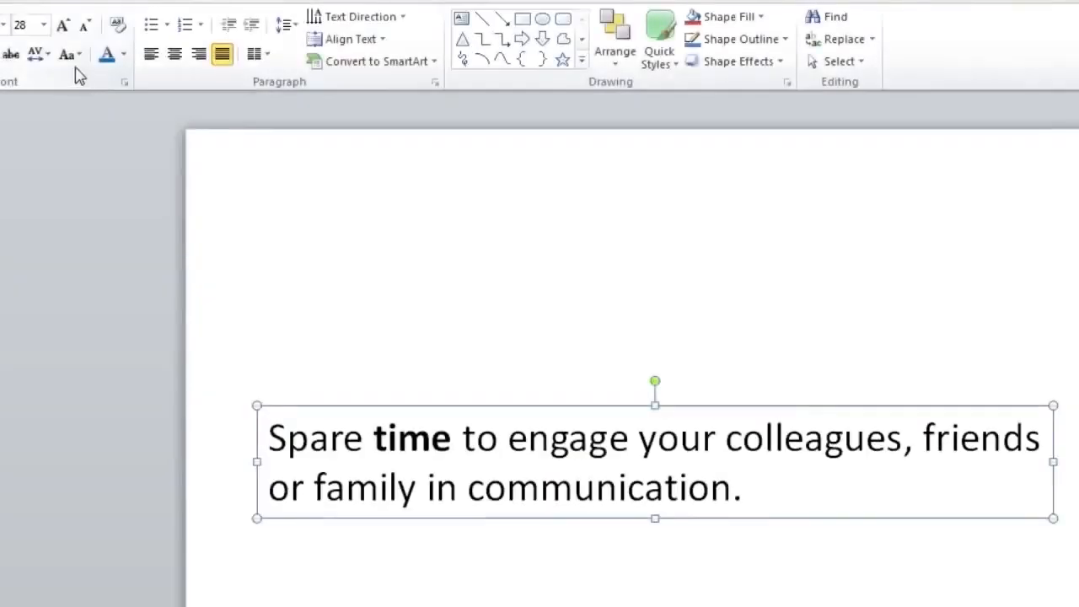
- Color the slide 2 sentence standard red
{"action": "left_click", "coordinate": [124, 60]}
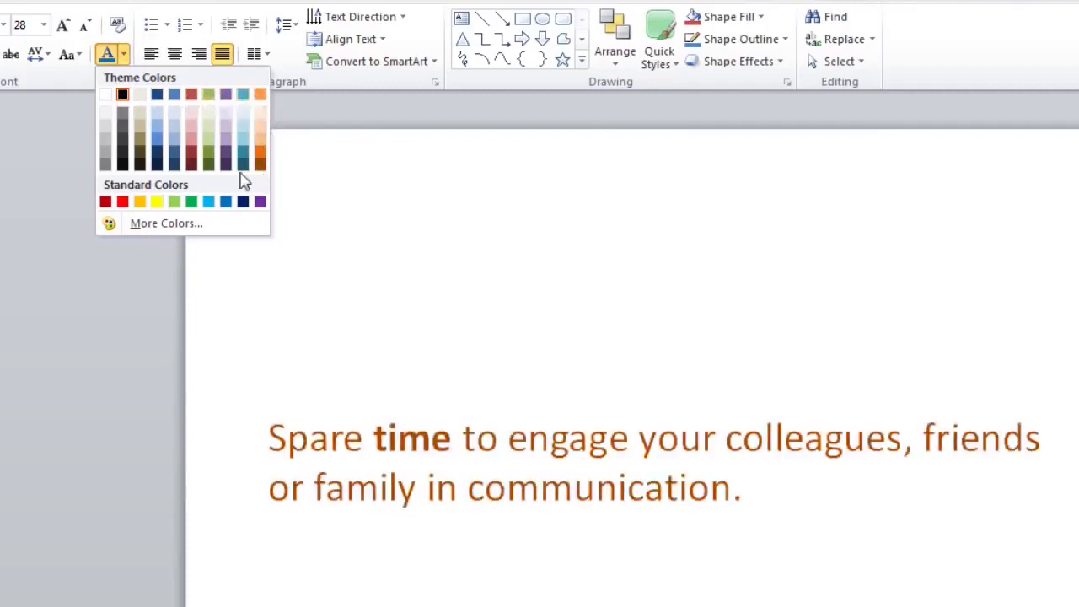
{"action": "left_click", "coordinate": [122, 201]}
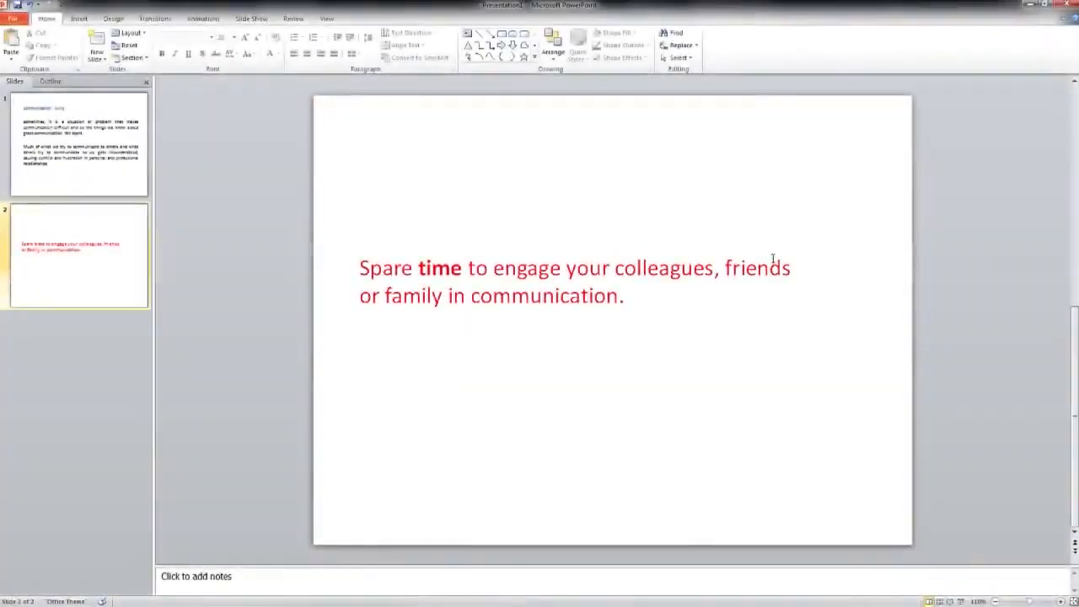
- Select the red sentence's whole text box and open the Font dialog for it
{"action": "left_click", "coordinate": [771, 264]}
{"action": "left_click", "coordinate": [767, 250]}
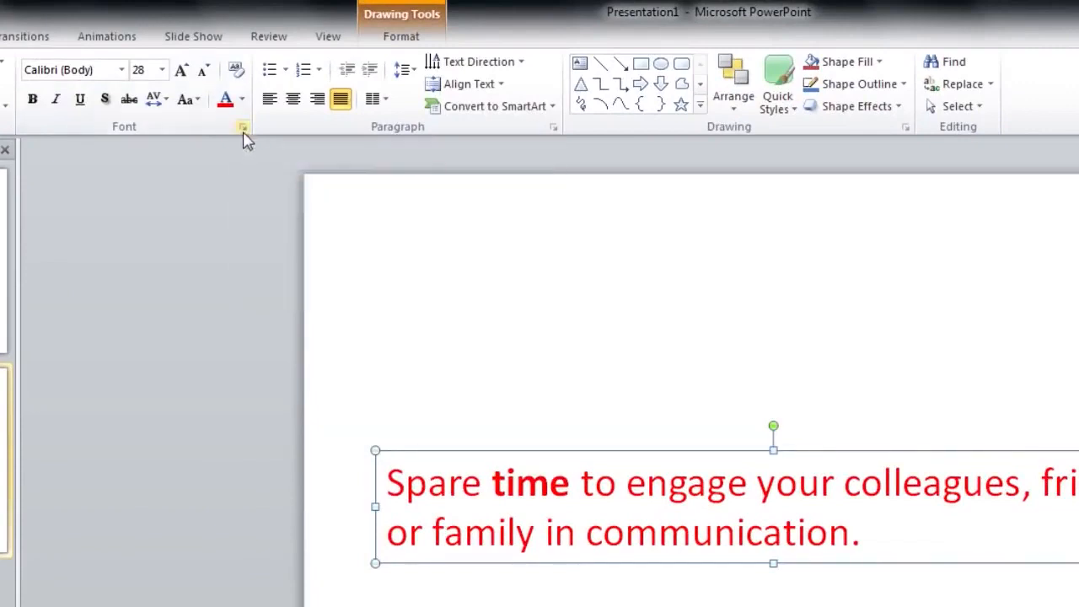
{"action": "left_click", "coordinate": [242, 128]}
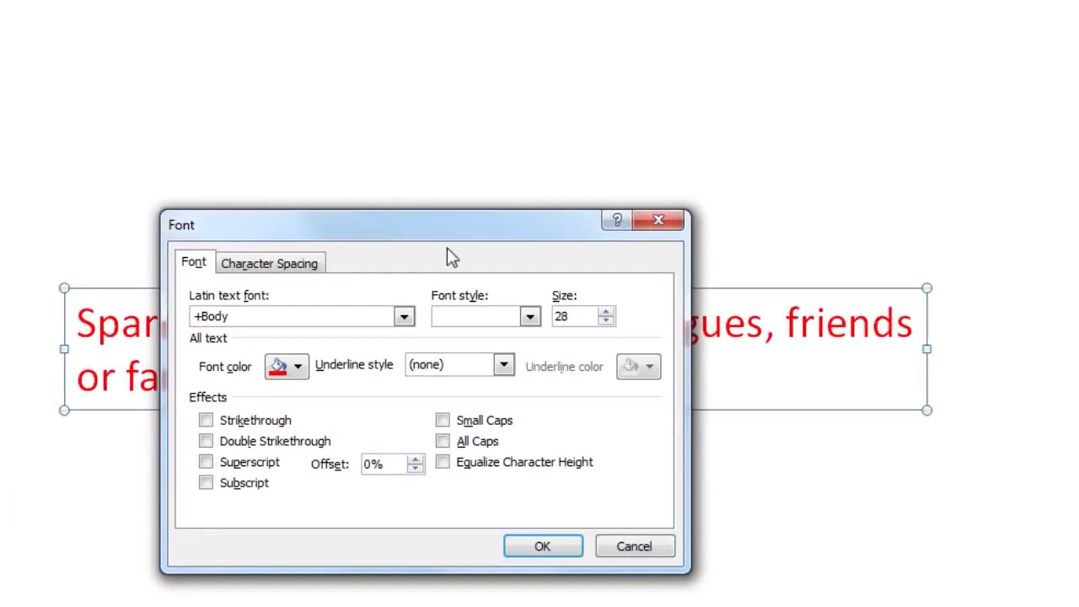
- Examine the character spacing, Latin text font and font style choices offered in the Font dialog
{"action": "left_click", "coordinate": [287, 264]}
{"action": "left_click", "coordinate": [324, 301]}
{"action": "left_click", "coordinate": [325, 300]}
{"action": "left_click", "coordinate": [201, 266]}
{"action": "left_click", "coordinate": [407, 325]}
{"action": "left_click", "coordinate": [408, 326]}
{"action": "left_click", "coordinate": [530, 320]}
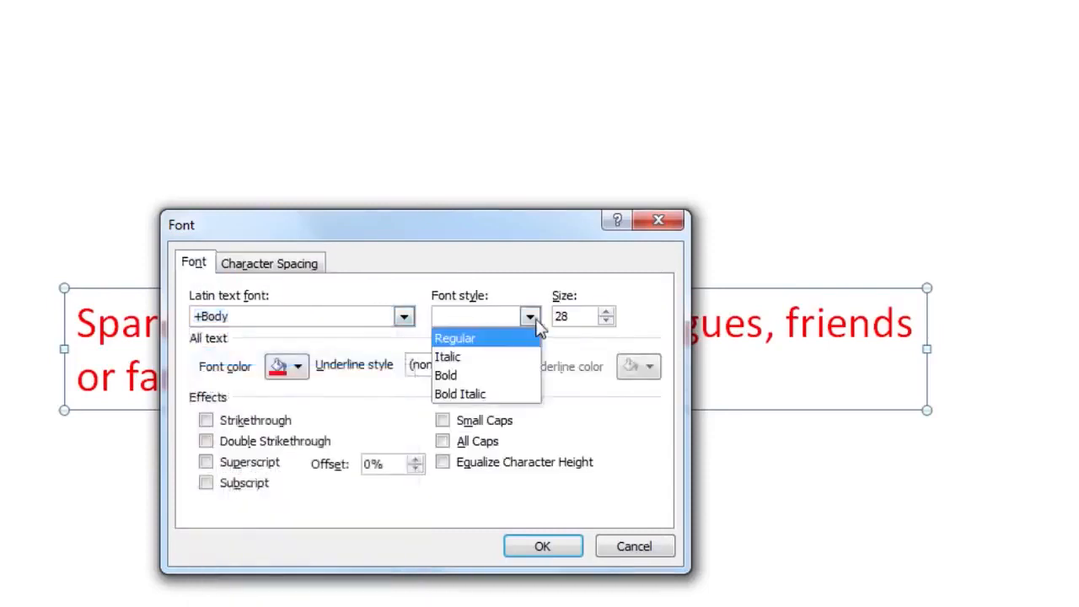
{"action": "left_click", "coordinate": [534, 319]}
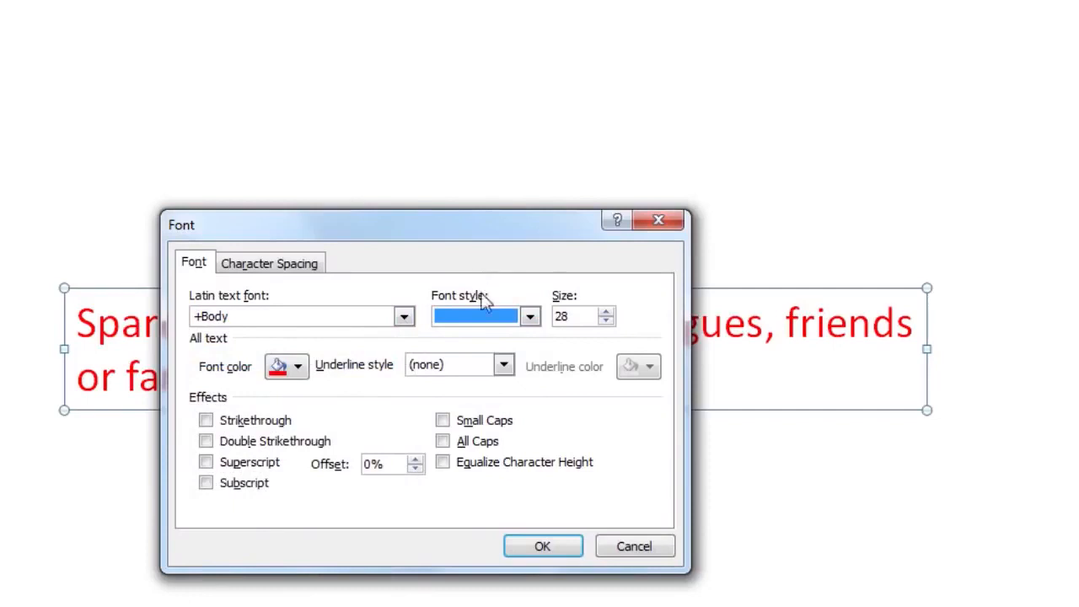
- Set the sentence's underline style to double line, and change it to the heavy long-dash style
{"action": "left_click", "coordinate": [502, 370]}
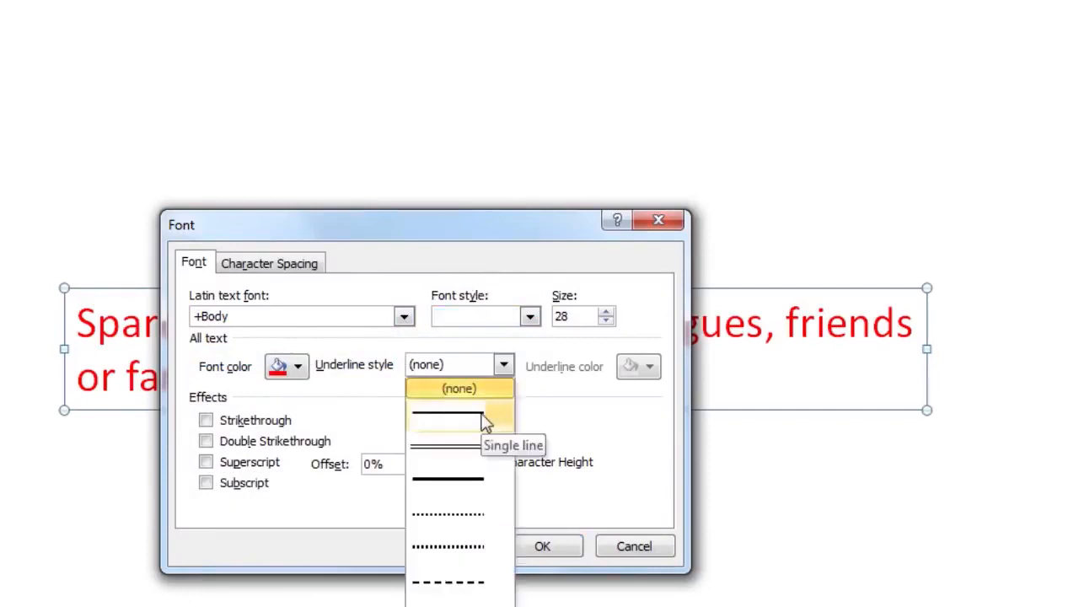
{"action": "left_click", "coordinate": [477, 448]}
{"action": "left_click", "coordinate": [503, 368]}
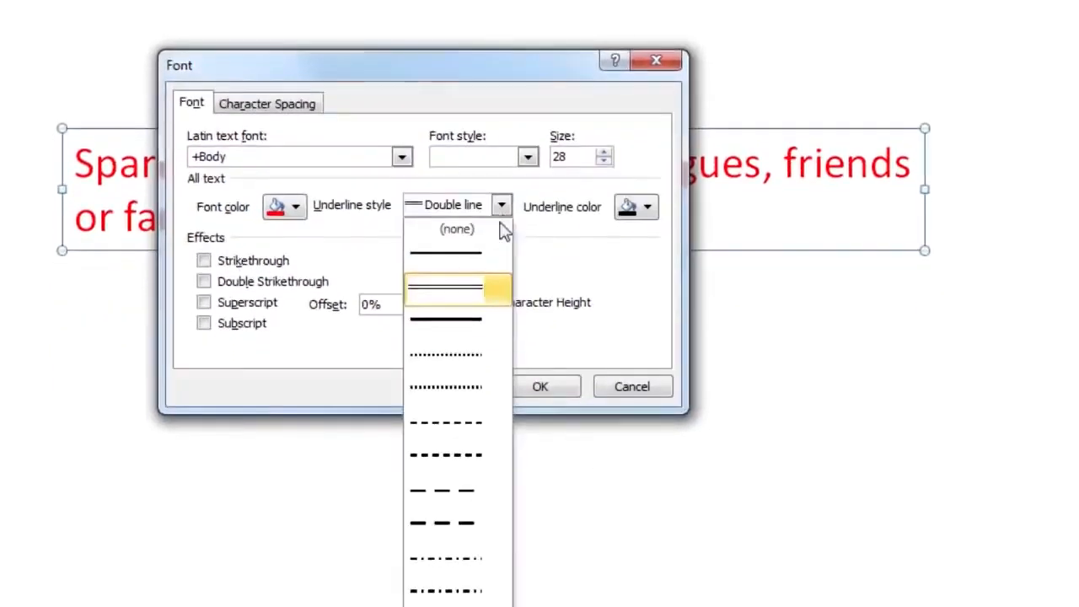
{"action": "left_click", "coordinate": [470, 529]}
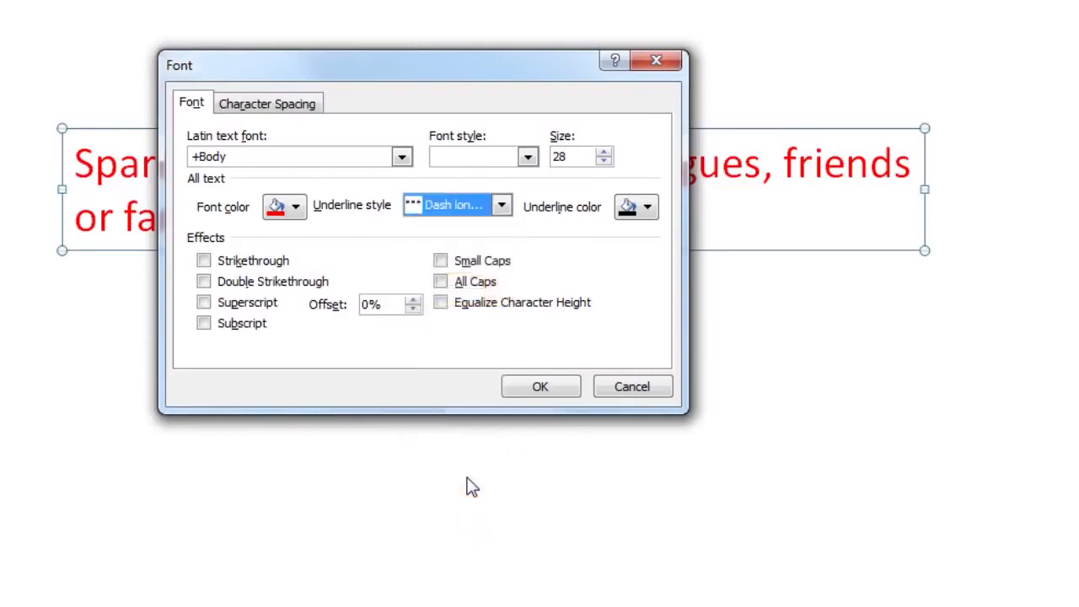
- Set the underline color to standard red and apply superscript to the sentence
{"action": "left_click", "coordinate": [647, 209]}
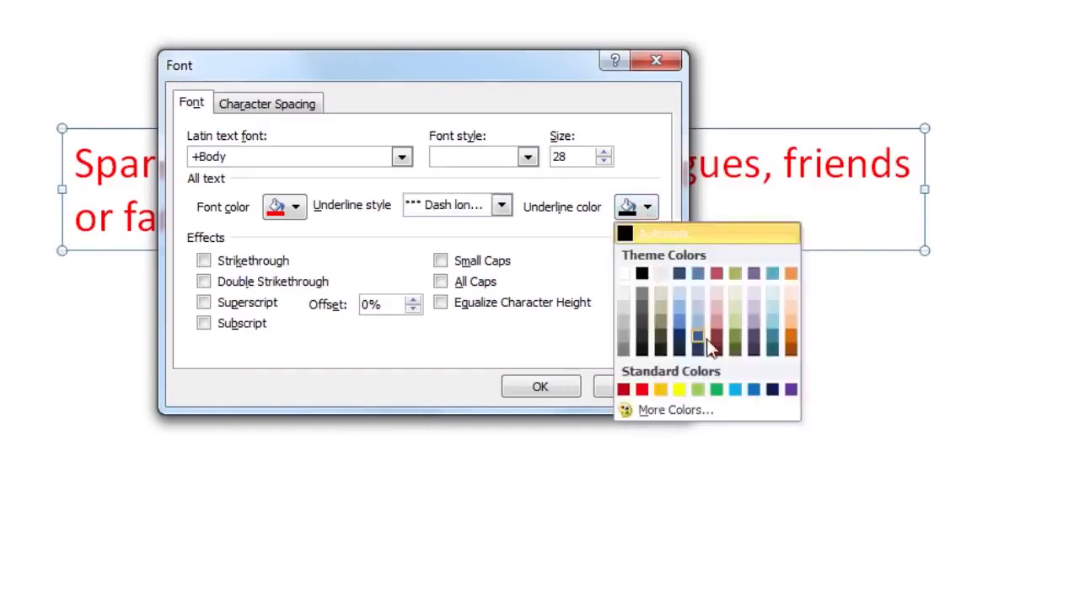
{"action": "left_click", "coordinate": [642, 390]}
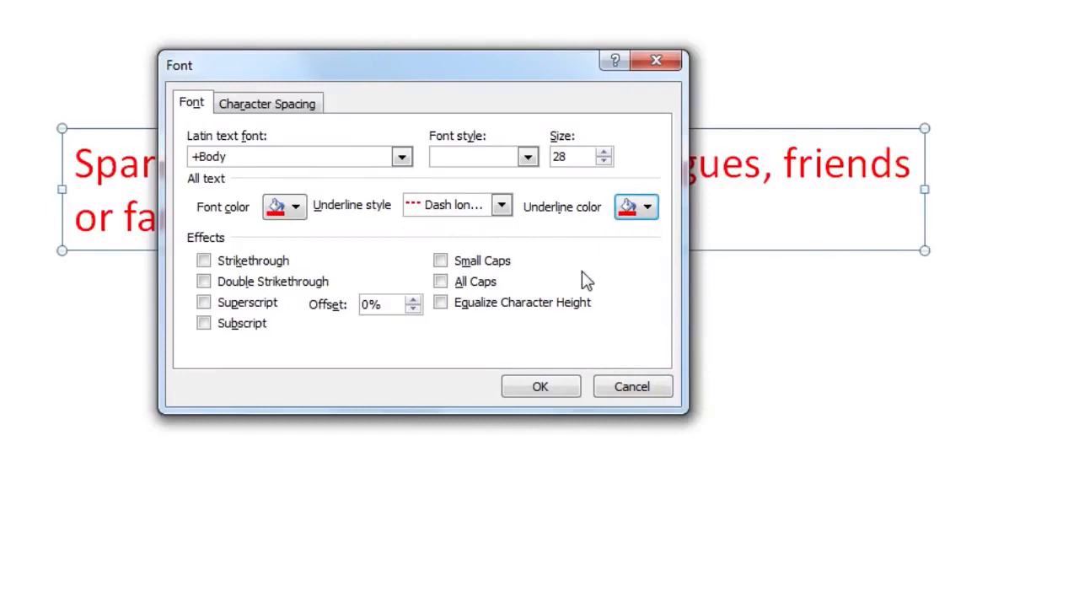
{"action": "left_click", "coordinate": [204, 302]}
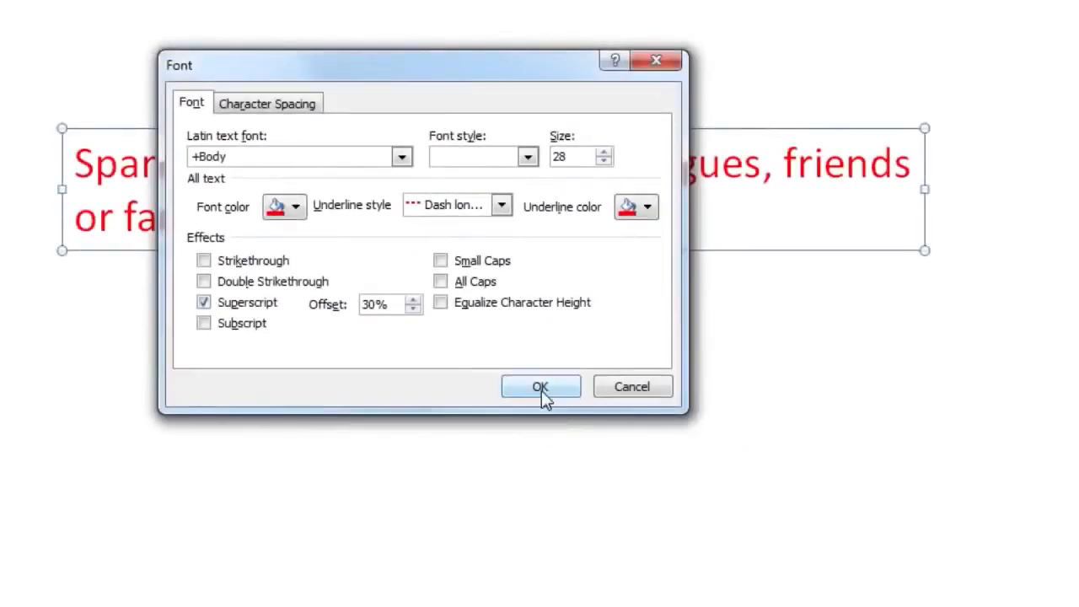
{"action": "left_click", "coordinate": [541, 390]}
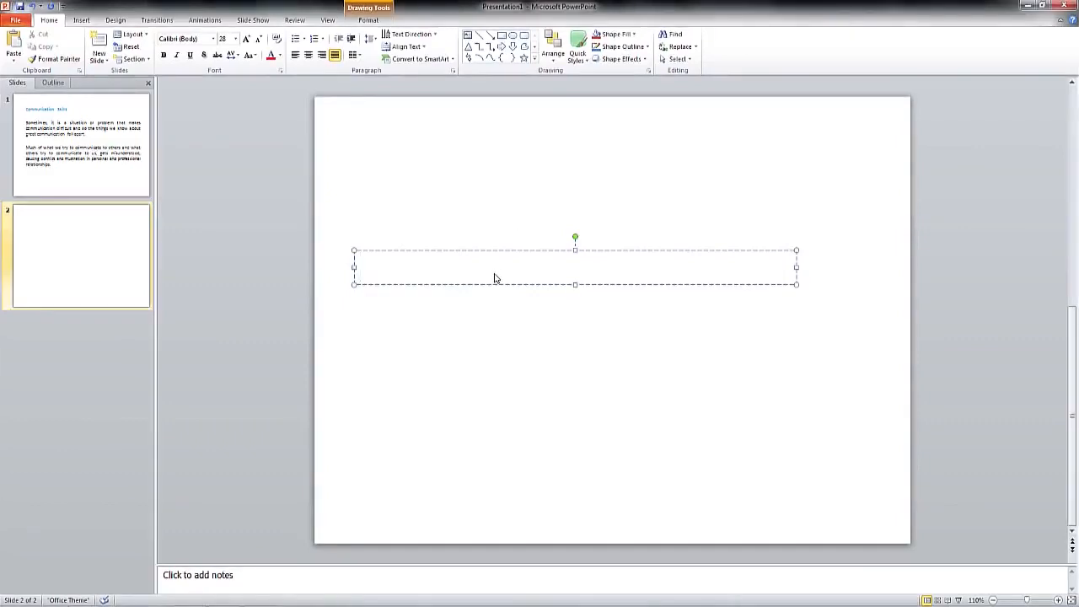
- Enter the text "Virtual Uneversity of Pakistan" in the empty text box on slide 2
{"action": "type", "text": "Virtual Unev"}
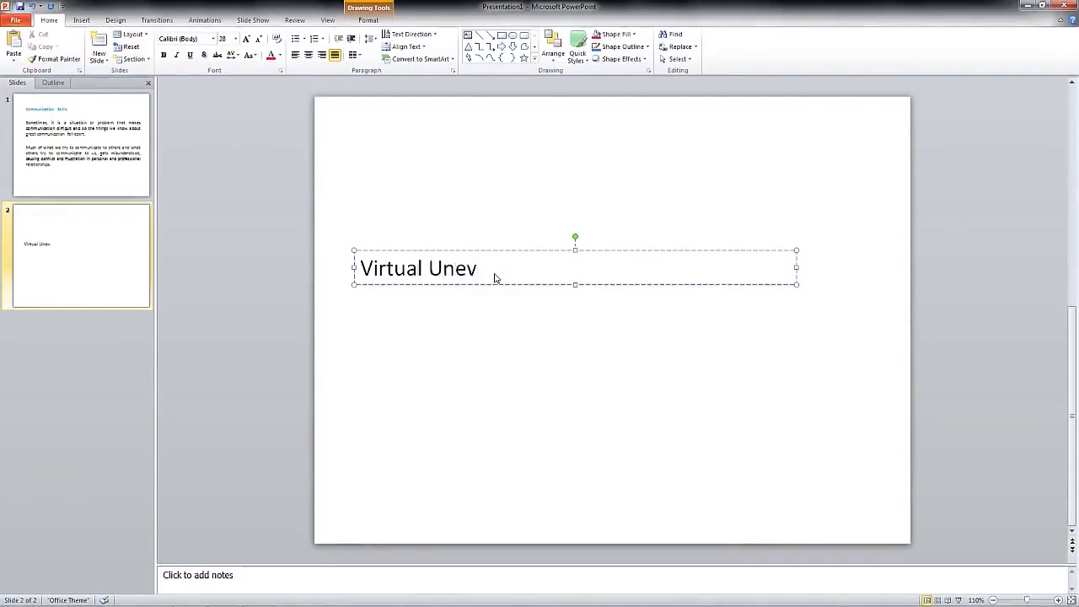
{"action": "type", "text": "ersity of "}
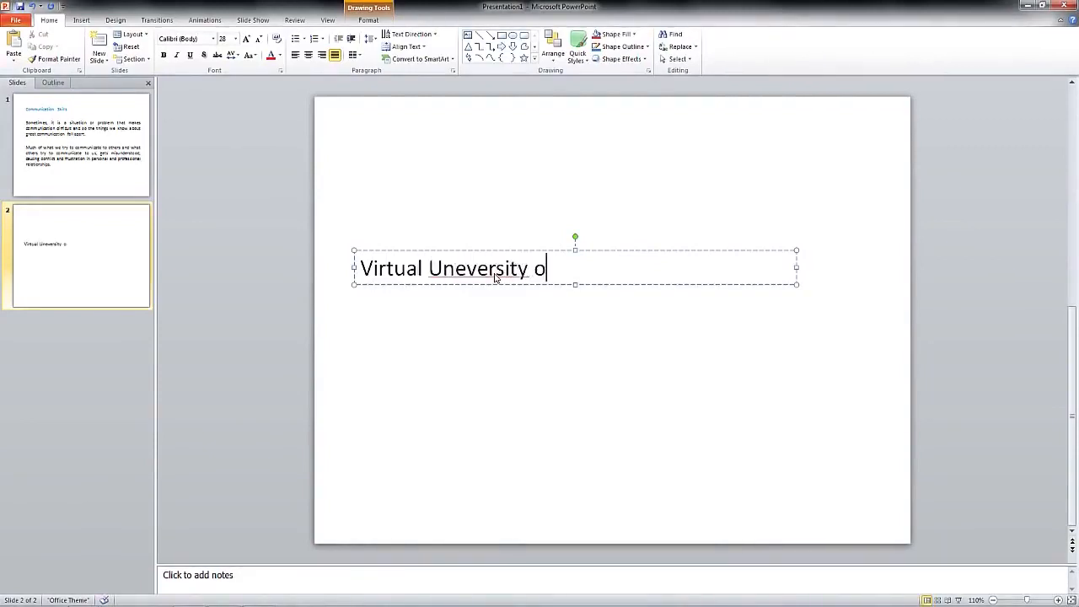
{"action": "type", "text": "Pakistan"}
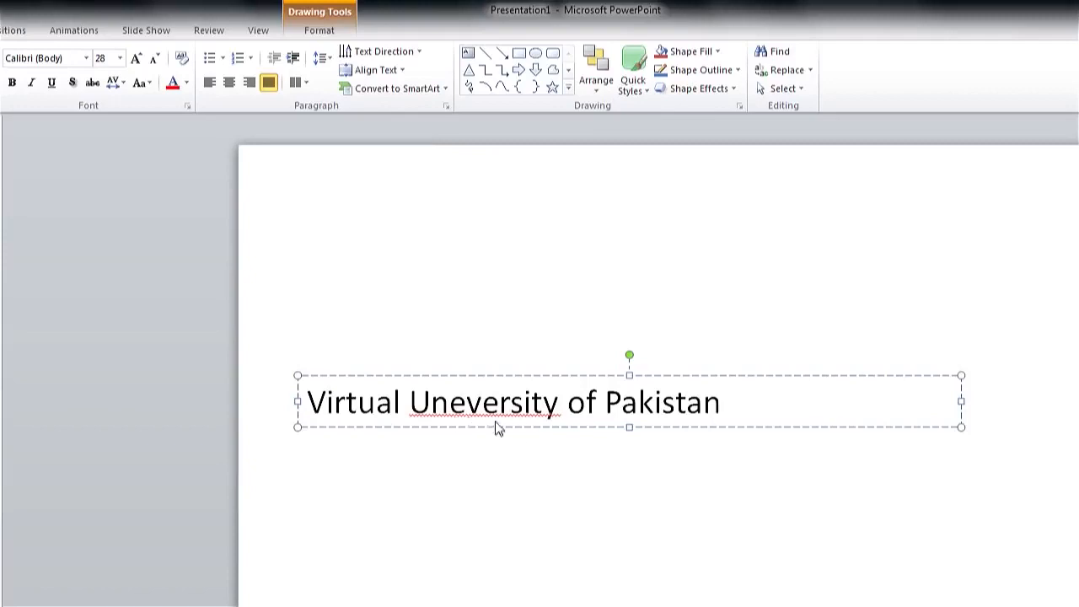
- Select the "Virtual Uneversity of Pakistan" text box and run a spelling check
{"action": "left_click", "coordinate": [475, 428]}
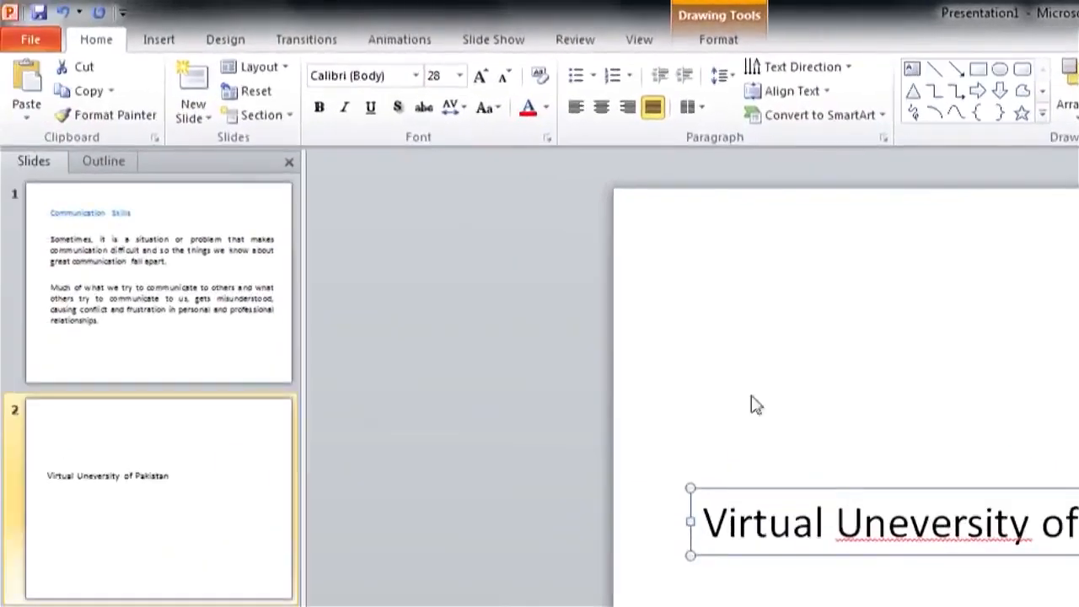
{"action": "left_click", "coordinate": [572, 44]}
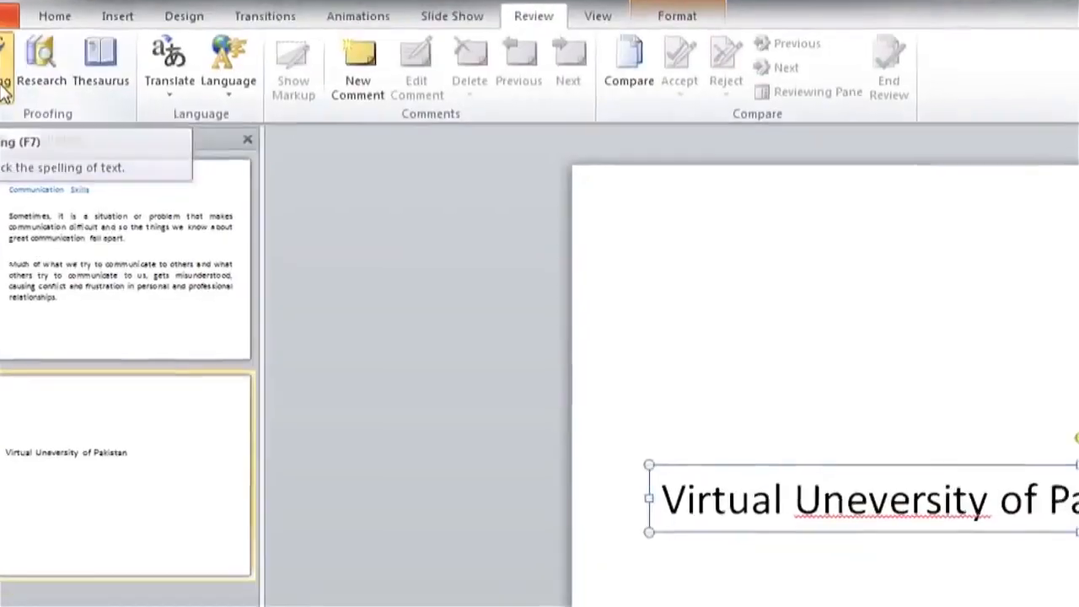
{"action": "left_click", "coordinate": [29, 88]}
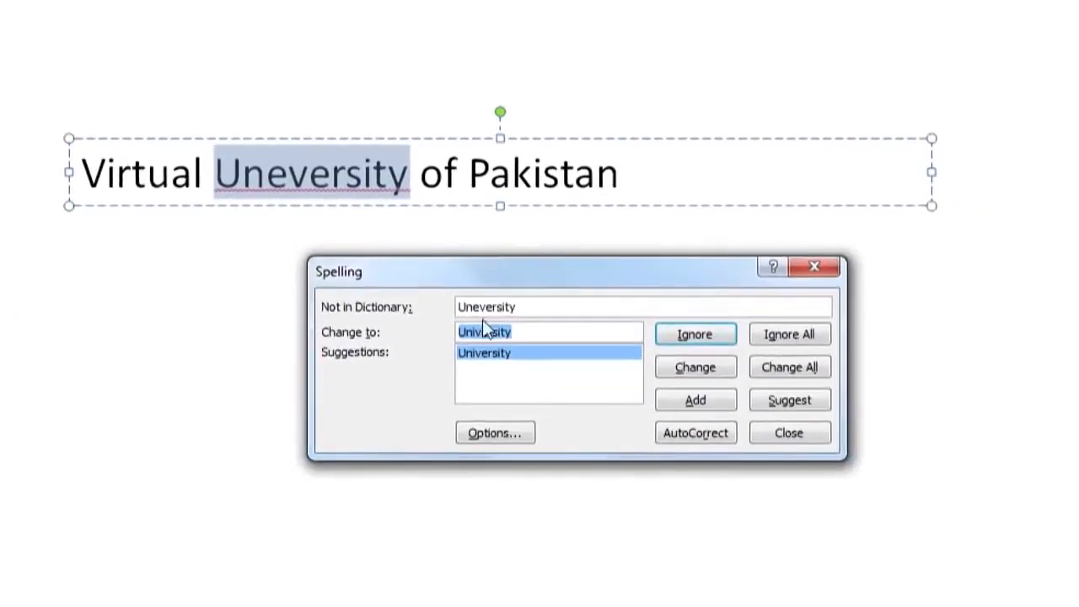
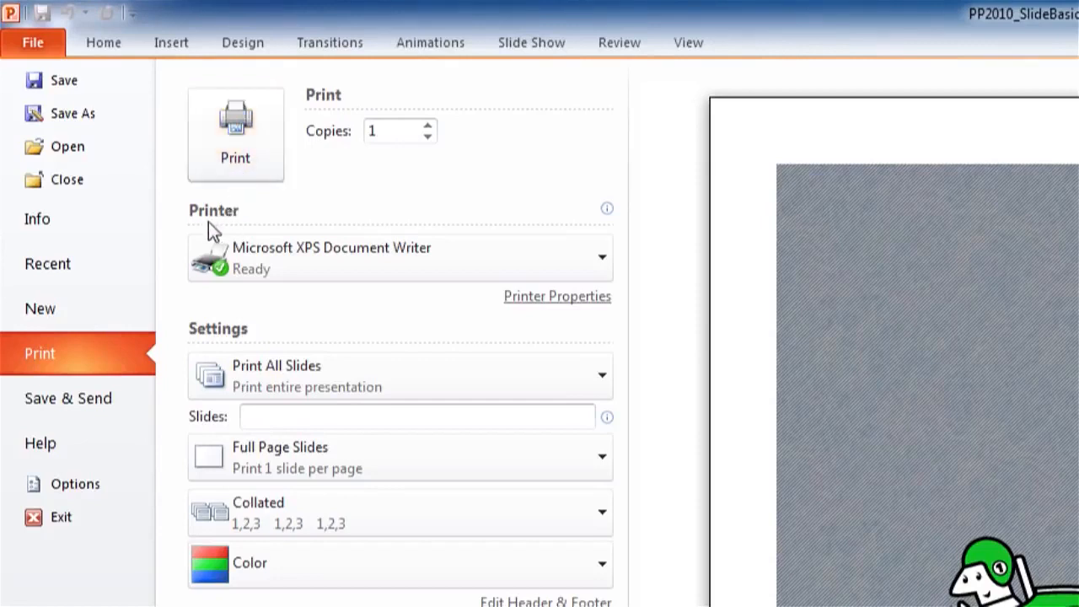
- Try Fax as the printer and switch back to Microsoft XPS Document Writer
{"action": "left_click", "coordinate": [287, 265]}
{"action": "left_click", "coordinate": [282, 313]}
{"action": "left_click", "coordinate": [292, 274]}
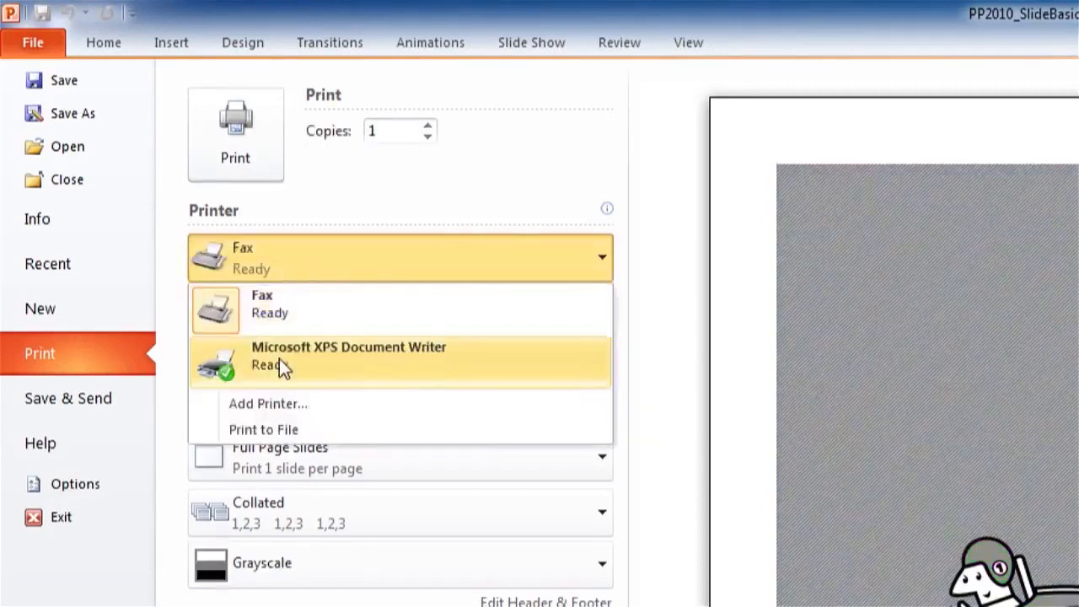
{"action": "left_click", "coordinate": [280, 360]}
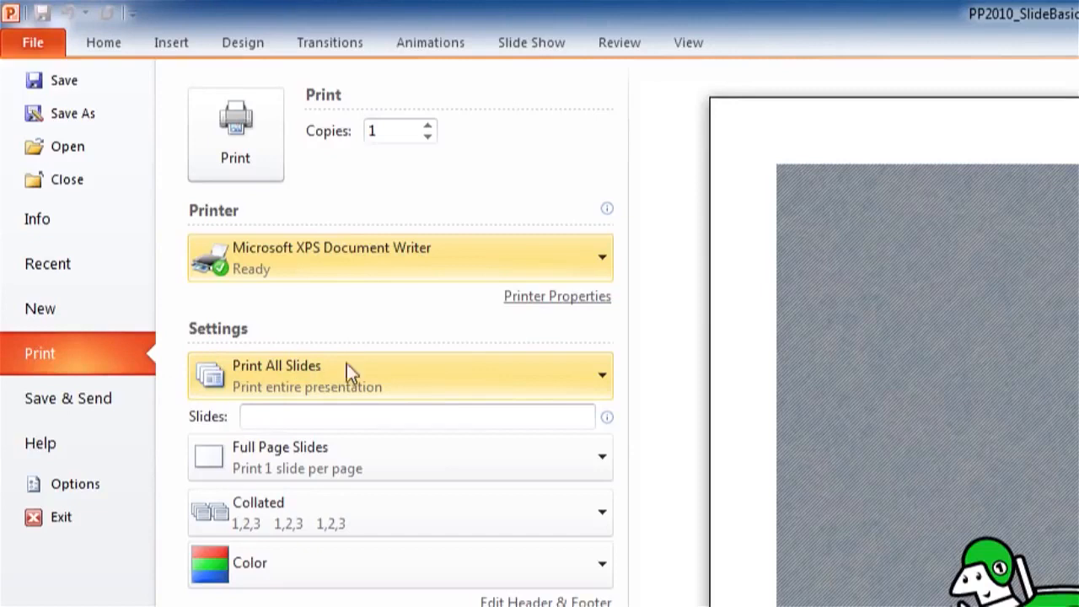
- Try the Print Current Slide and Custom Range settings, and return to Print All Slides
{"action": "left_click", "coordinate": [421, 364]}
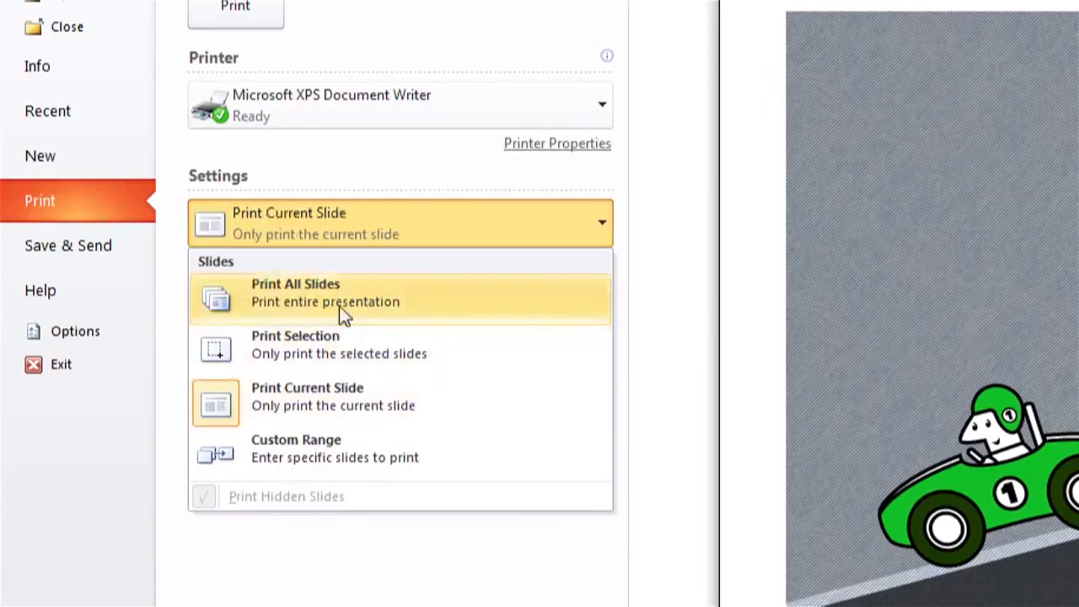
{"action": "left_click", "coordinate": [339, 305]}
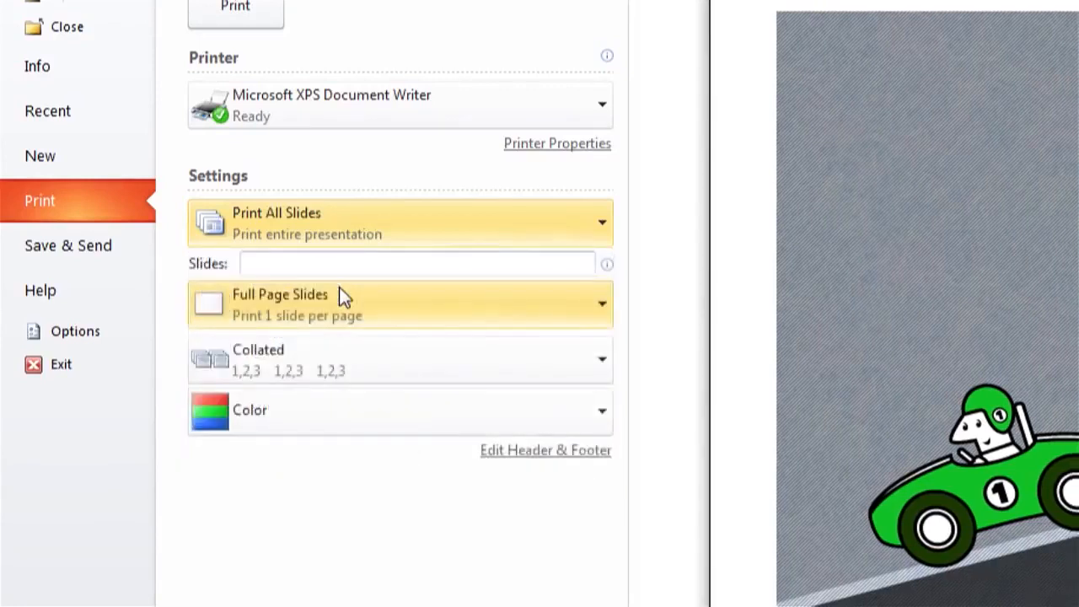
{"action": "left_click", "coordinate": [339, 234]}
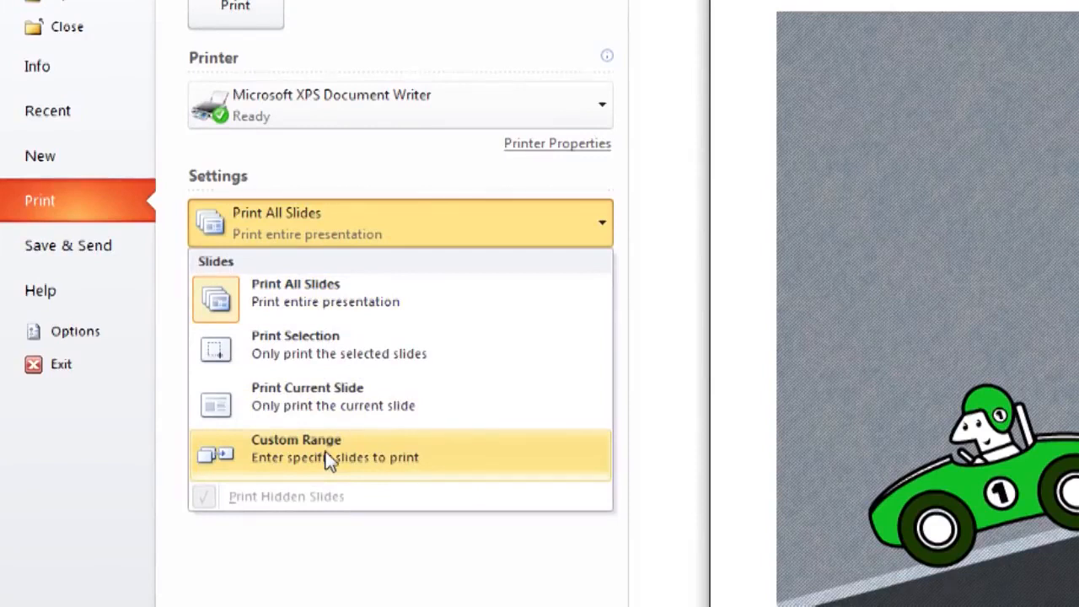
{"action": "left_click", "coordinate": [327, 455]}
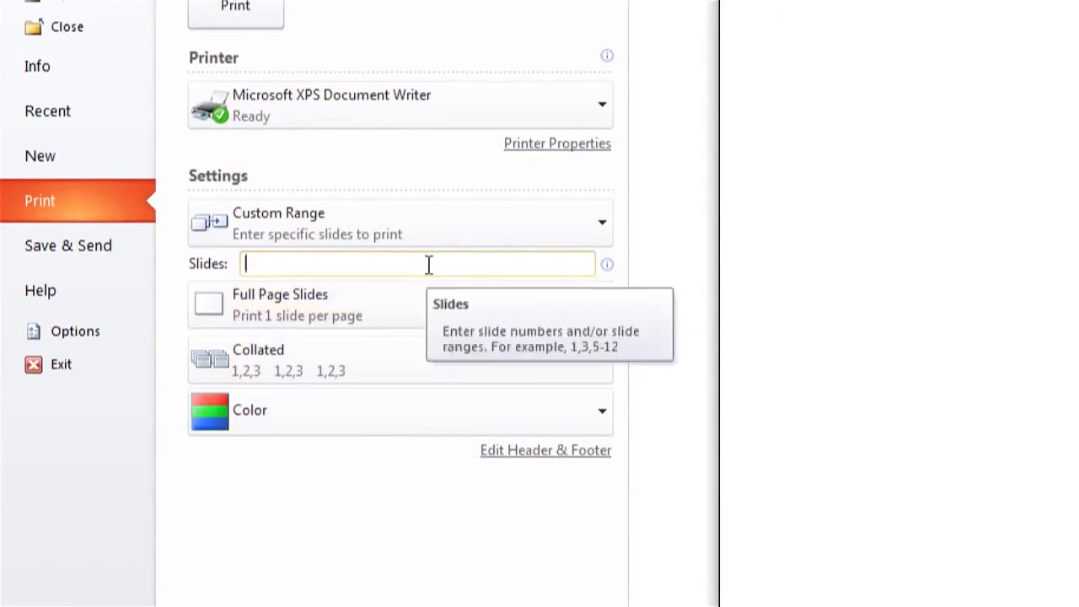
{"action": "left_click", "coordinate": [358, 216]}
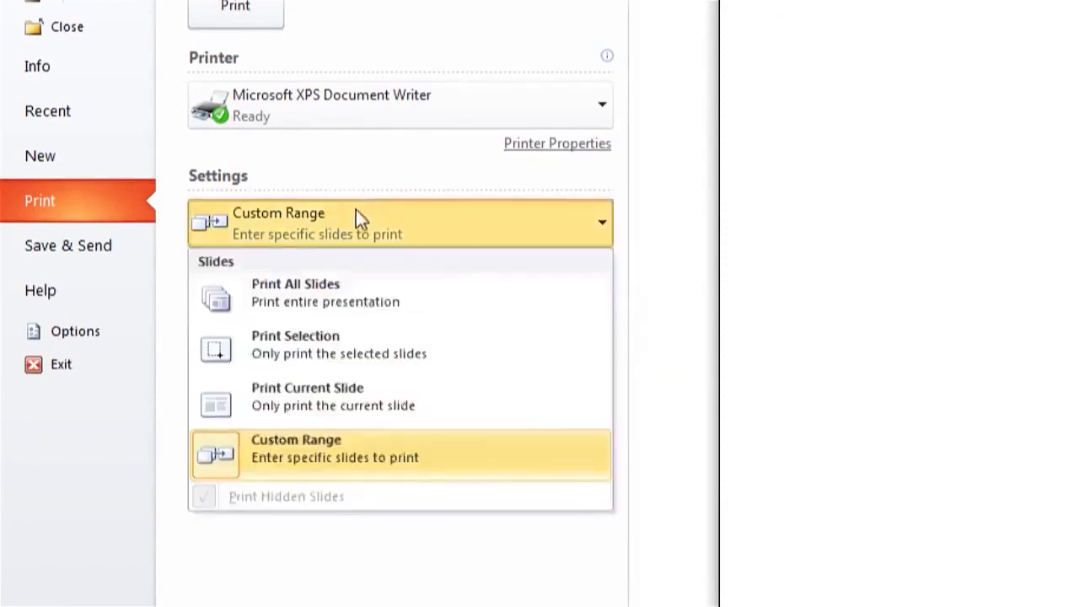
{"action": "left_click", "coordinate": [327, 288]}
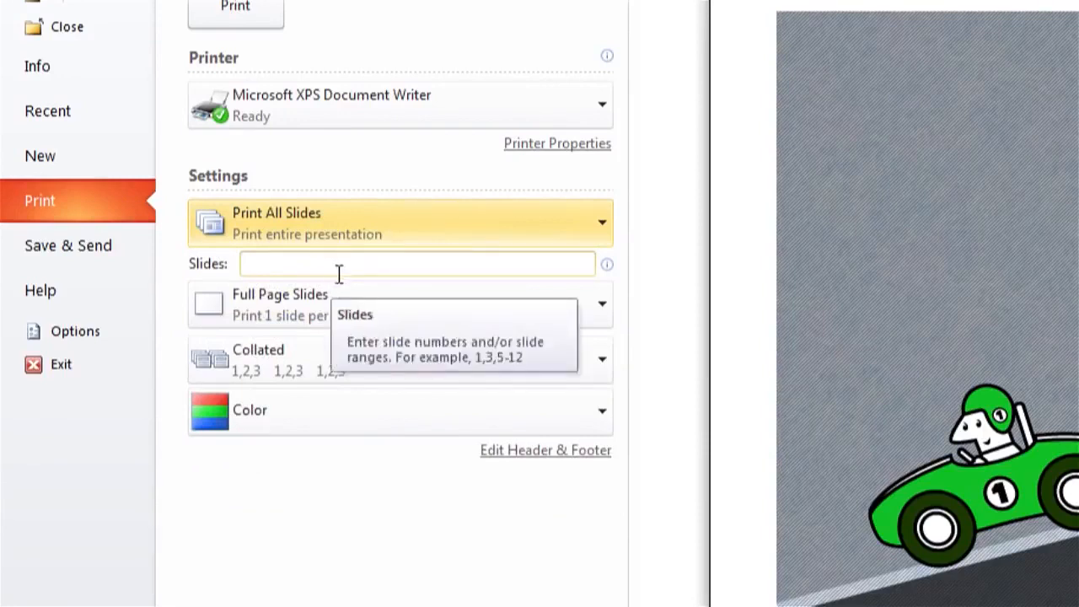
{"action": "left_click", "coordinate": [276, 271]}
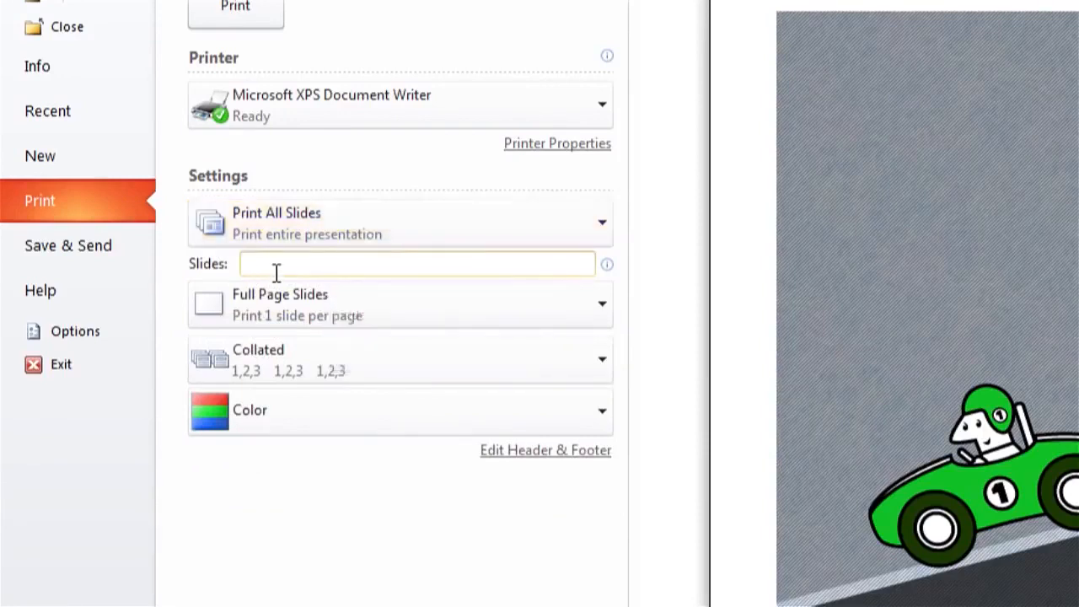
{"action": "left_click", "coordinate": [483, 325]}
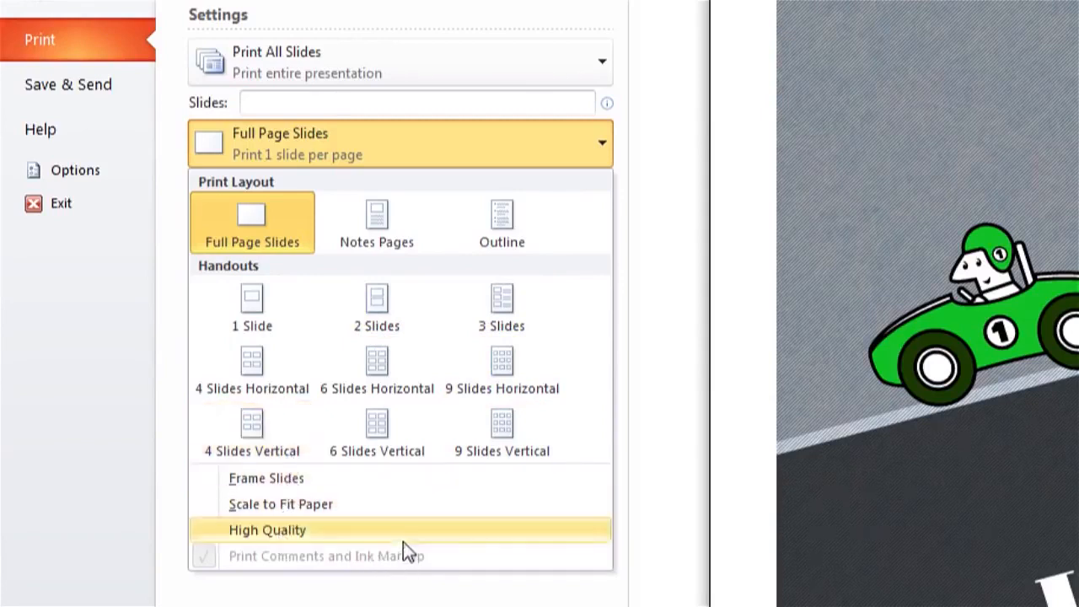
{"action": "left_click", "coordinate": [498, 139]}
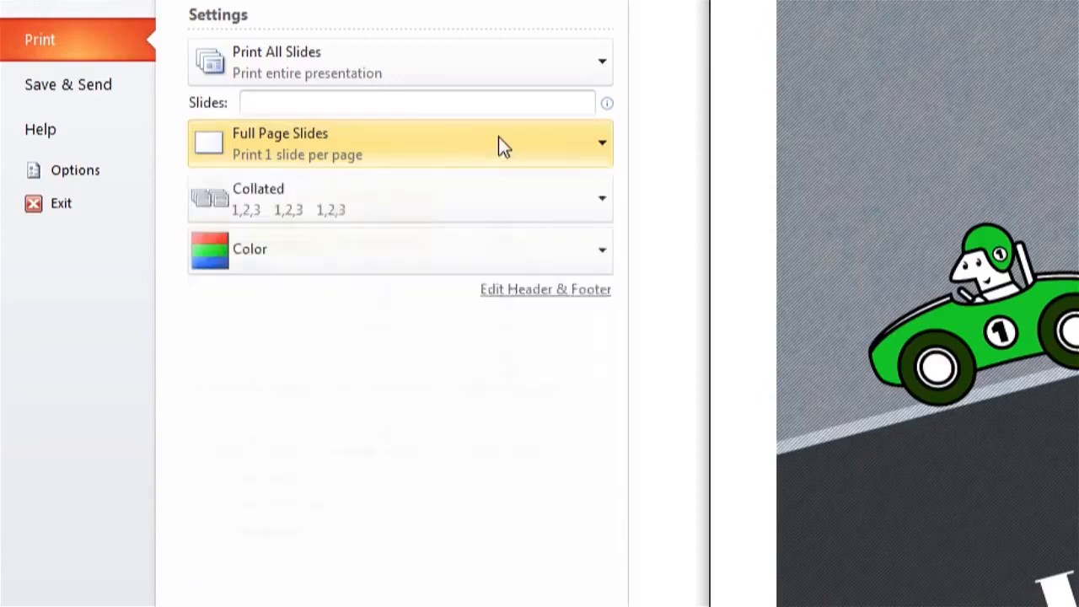
- Check the collation options keeping Collated, and try Grayscale and Pure Black and White print output before returning to Color
{"action": "left_click", "coordinate": [349, 200]}
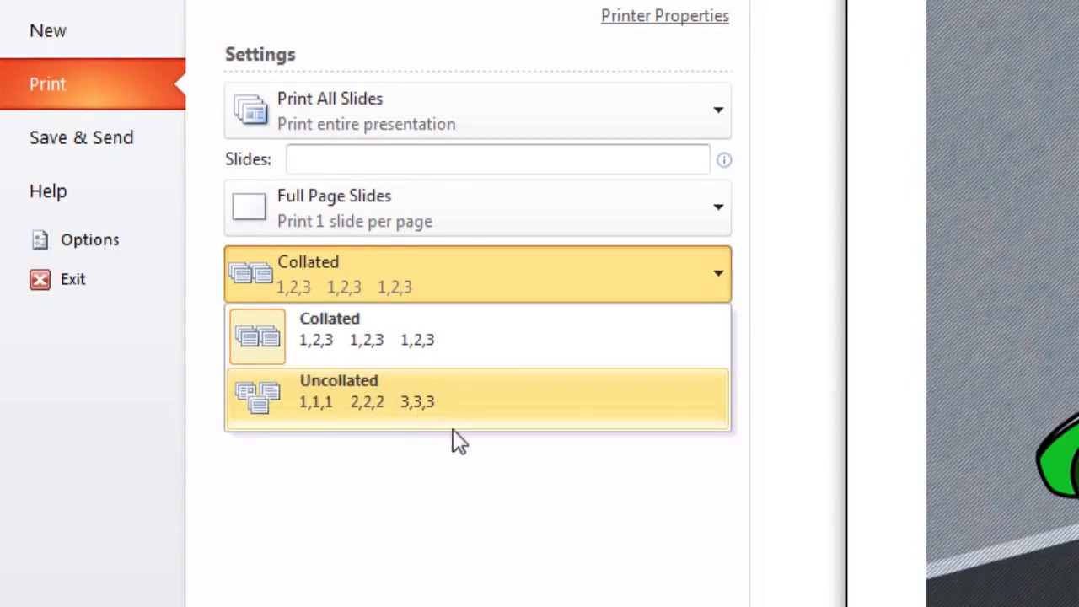
{"action": "left_click", "coordinate": [451, 333]}
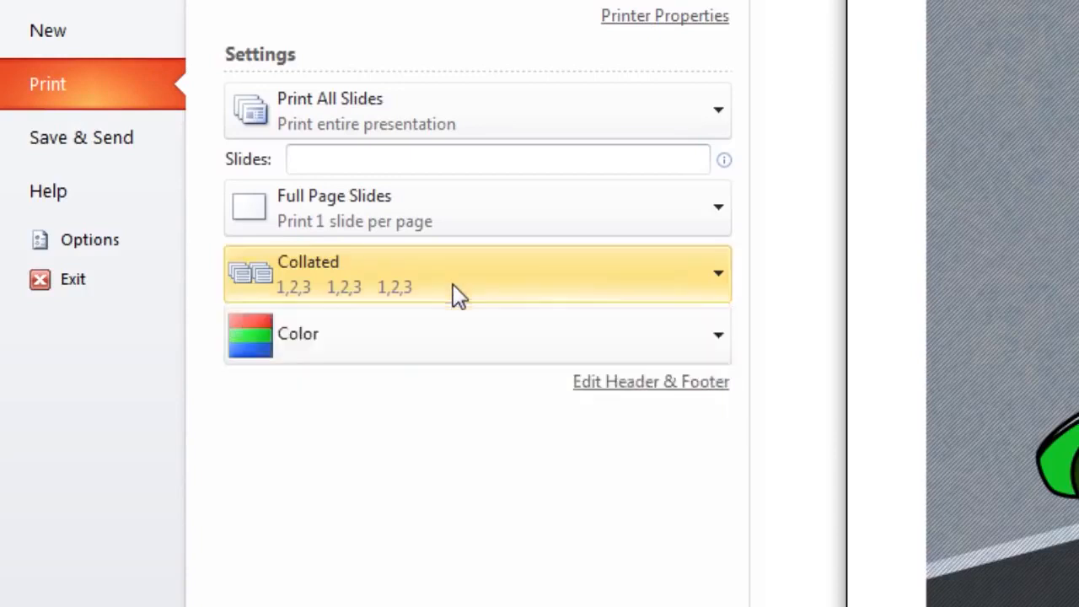
{"action": "left_click", "coordinate": [447, 350]}
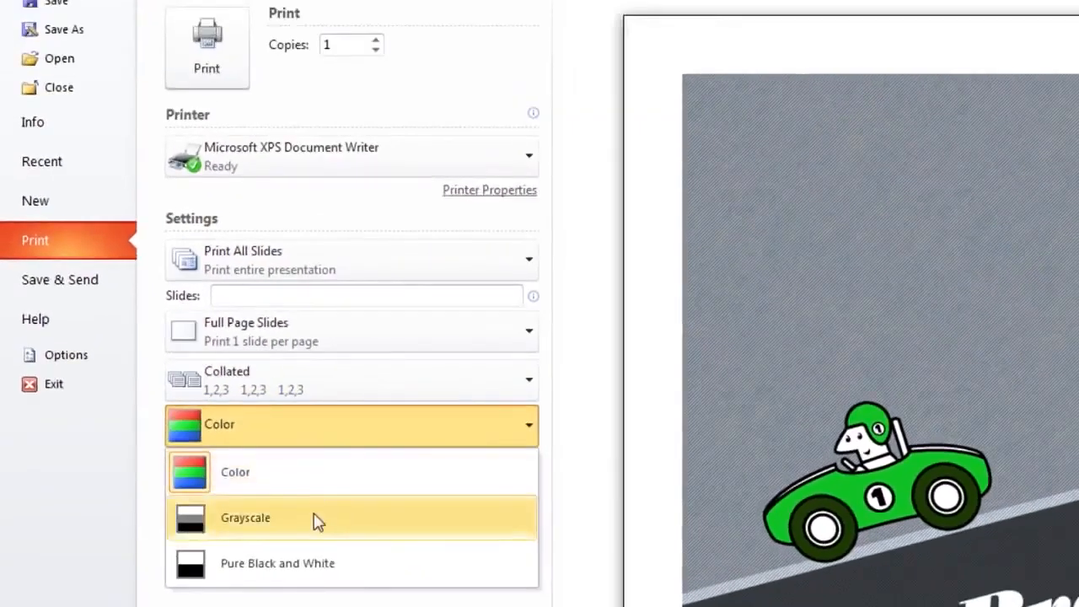
{"action": "left_click", "coordinate": [314, 520]}
{"action": "left_click", "coordinate": [325, 437]}
{"action": "left_click", "coordinate": [296, 565]}
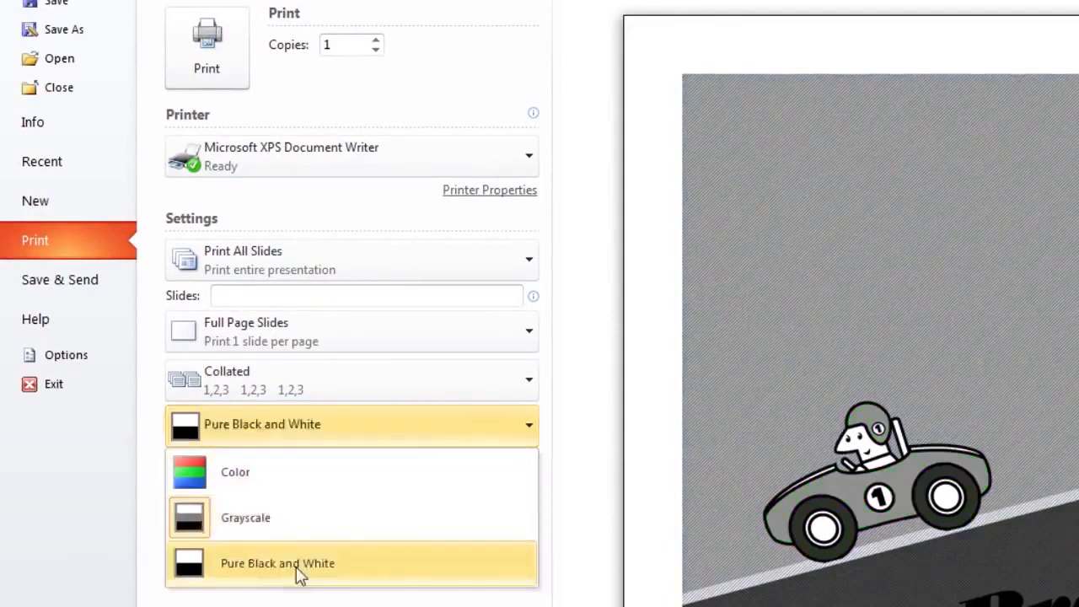
{"action": "left_click", "coordinate": [327, 440]}
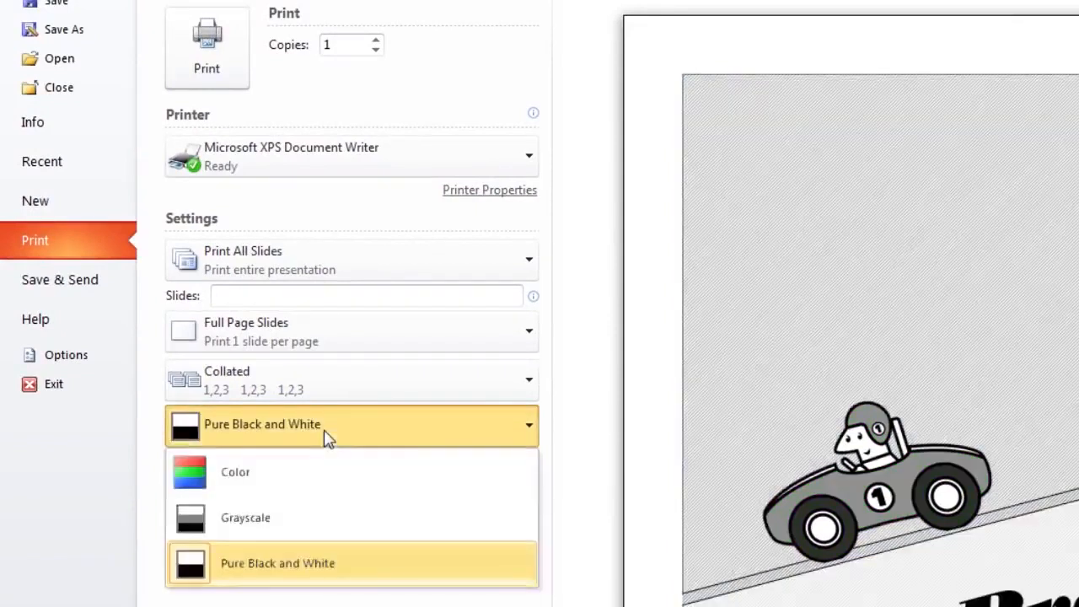
{"action": "left_click", "coordinate": [317, 479]}
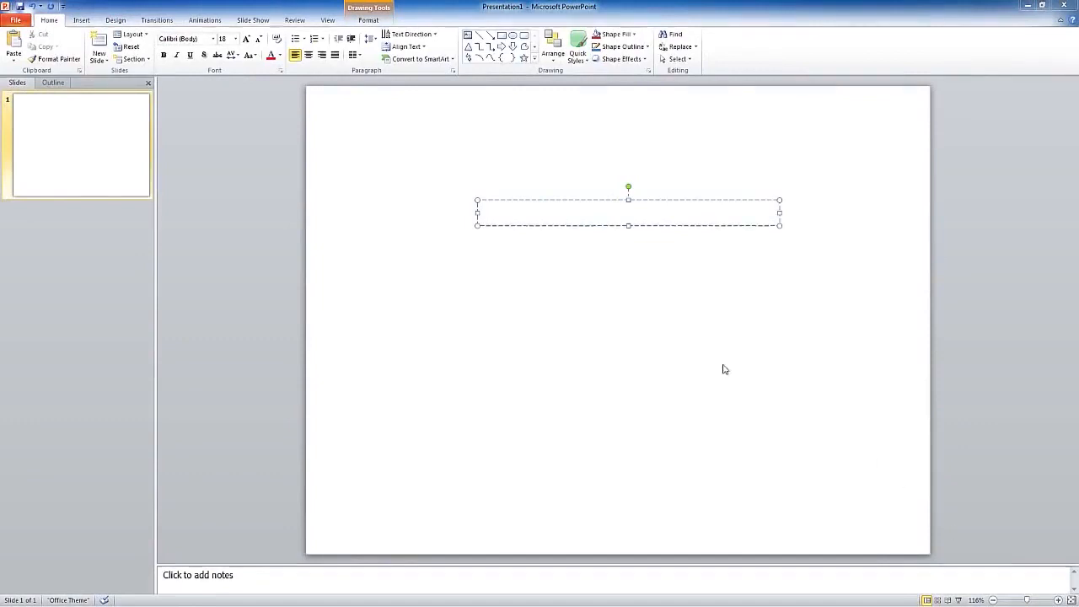
- Enter the text "Pakistan" in the empty text box on slide 1
{"action": "type", "text": "P"}
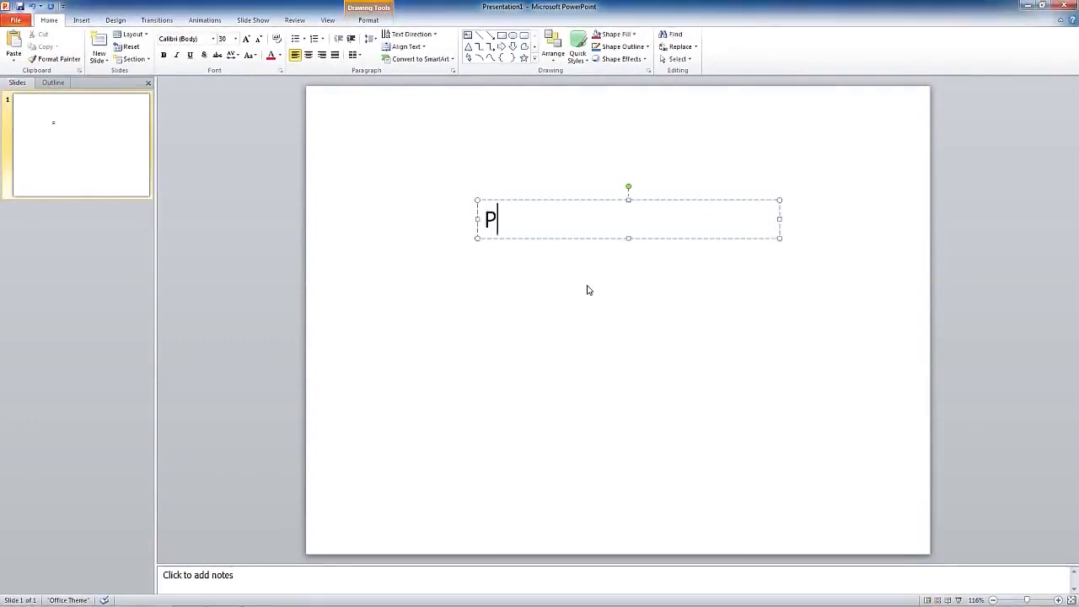
{"action": "type", "text": "akistan"}
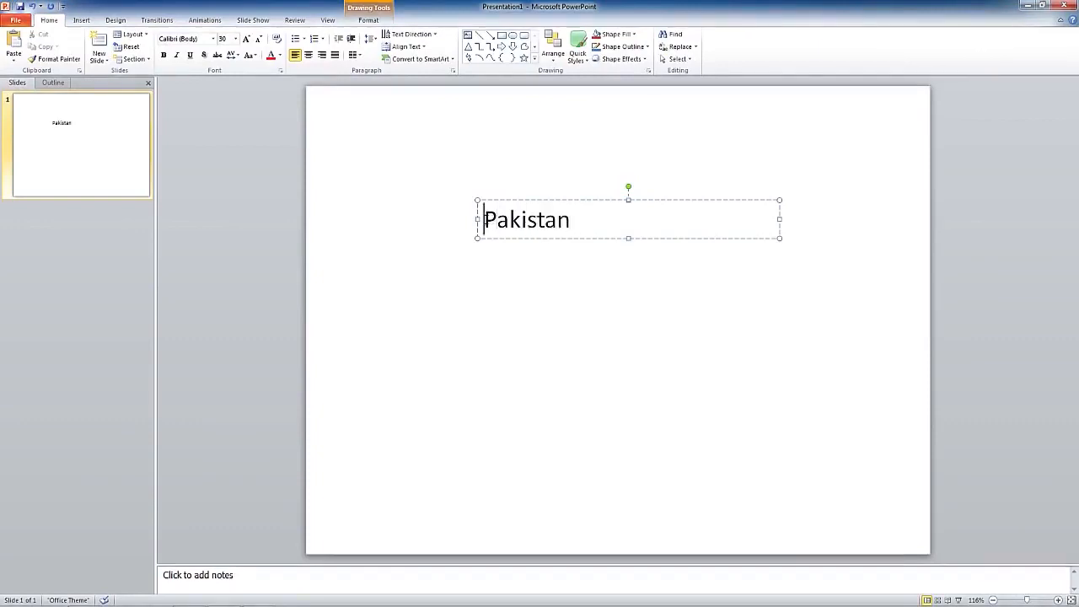
- Select the word "Pakistan" and apply the Swivel entrance animation, reapplying it to replay the effect
{"action": "left_click_drag", "start_coordinate": [482, 219], "coordinate": [573, 224]}
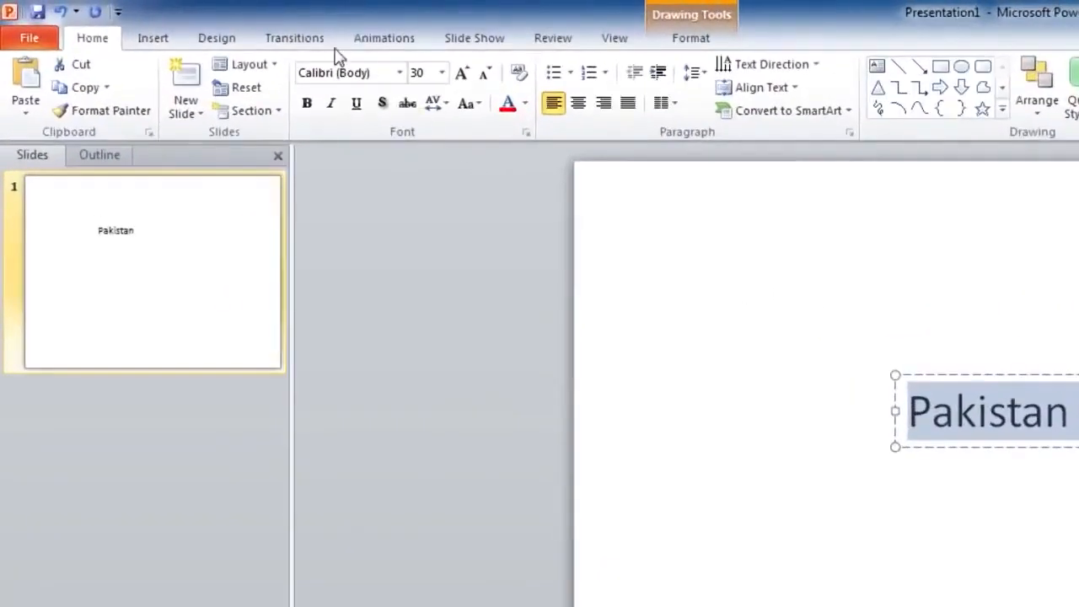
{"action": "left_click", "coordinate": [376, 48]}
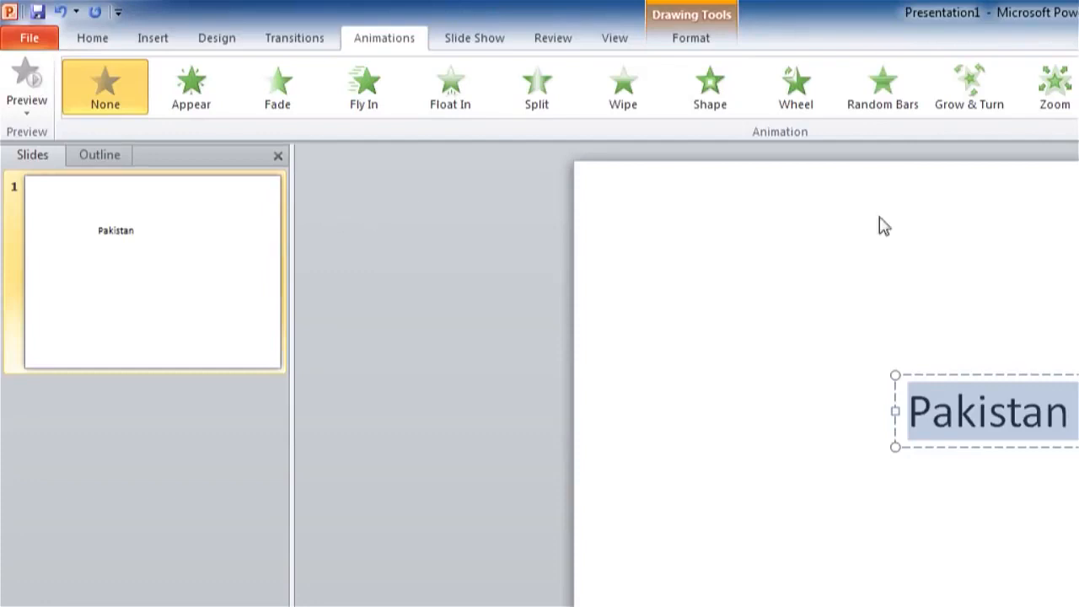
{"action": "left_click", "coordinate": [1002, 78]}
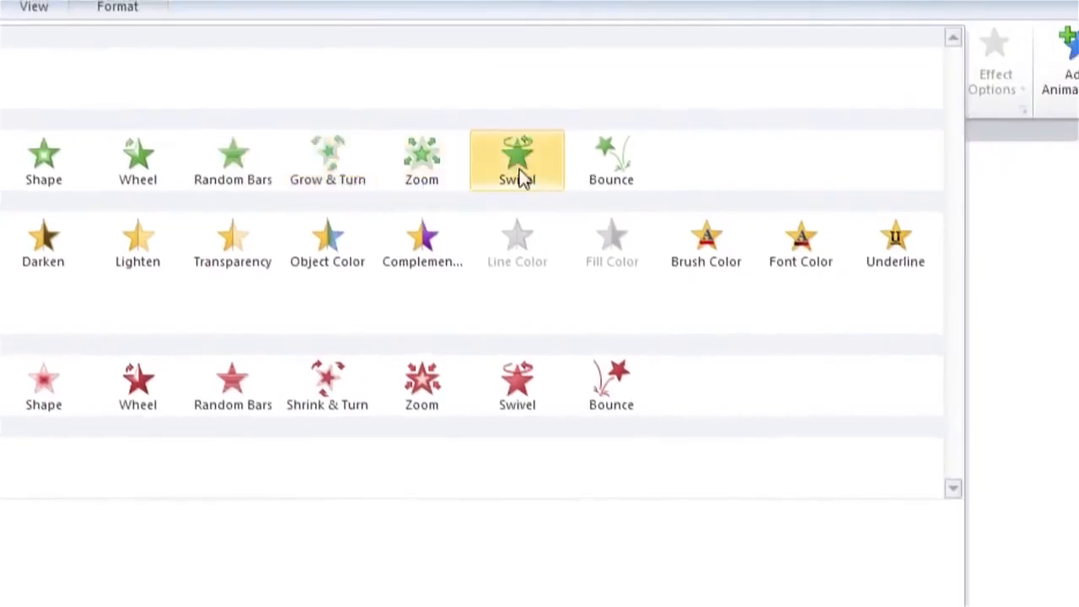
{"action": "left_click", "coordinate": [1078, 158]}
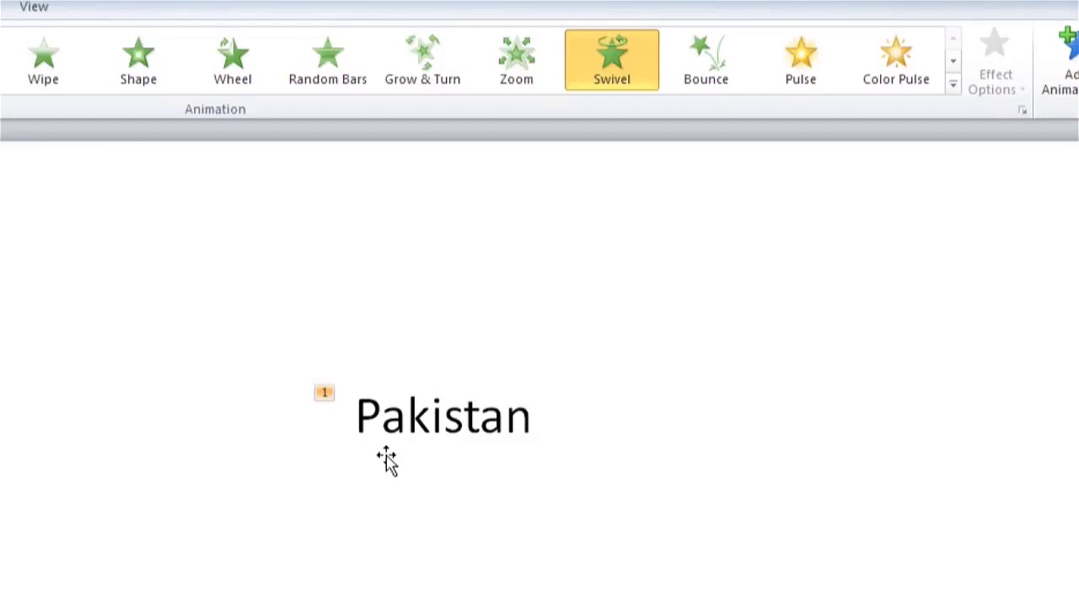
{"action": "left_click", "coordinate": [607, 72]}
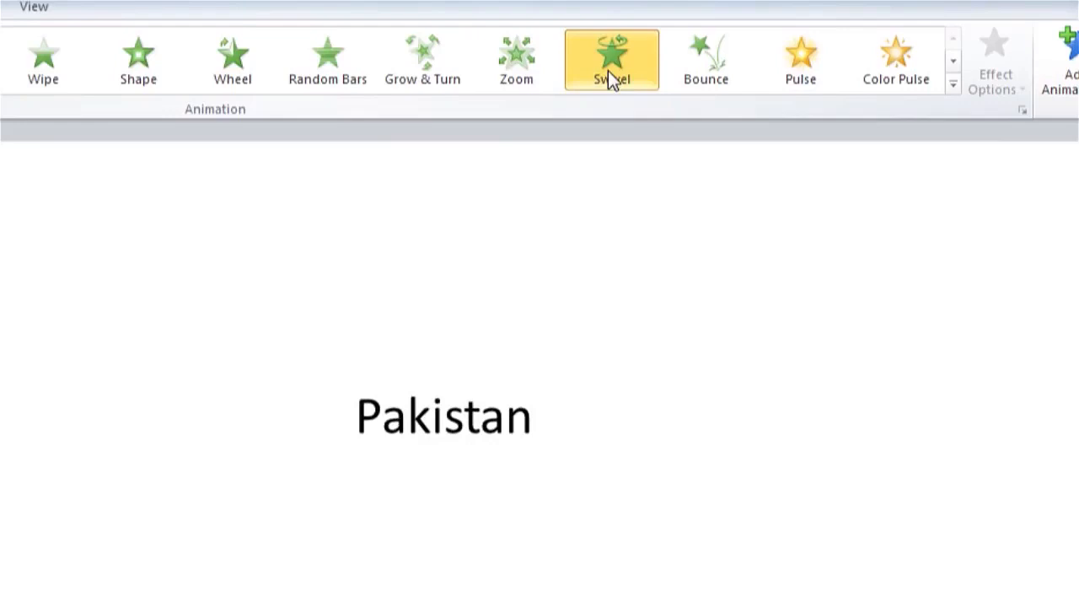
{"action": "left_click", "coordinate": [608, 70]}
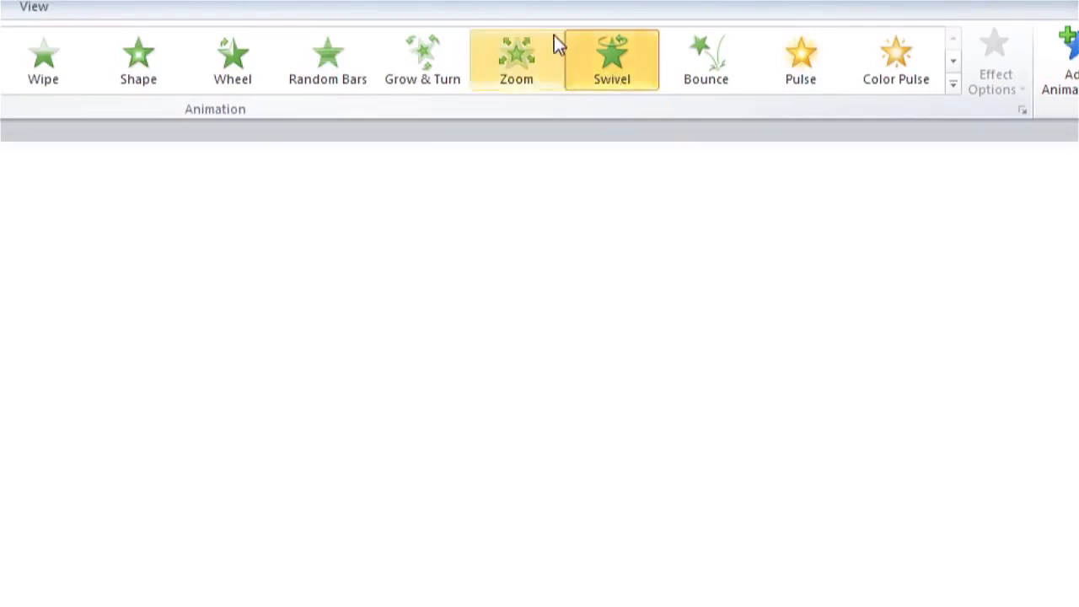
- Try the Zoom, Bounce, Random Bars and Wheel entrance animations on the "Pakistan" text, and settle on Grow & Turn
{"action": "left_click", "coordinate": [539, 77]}
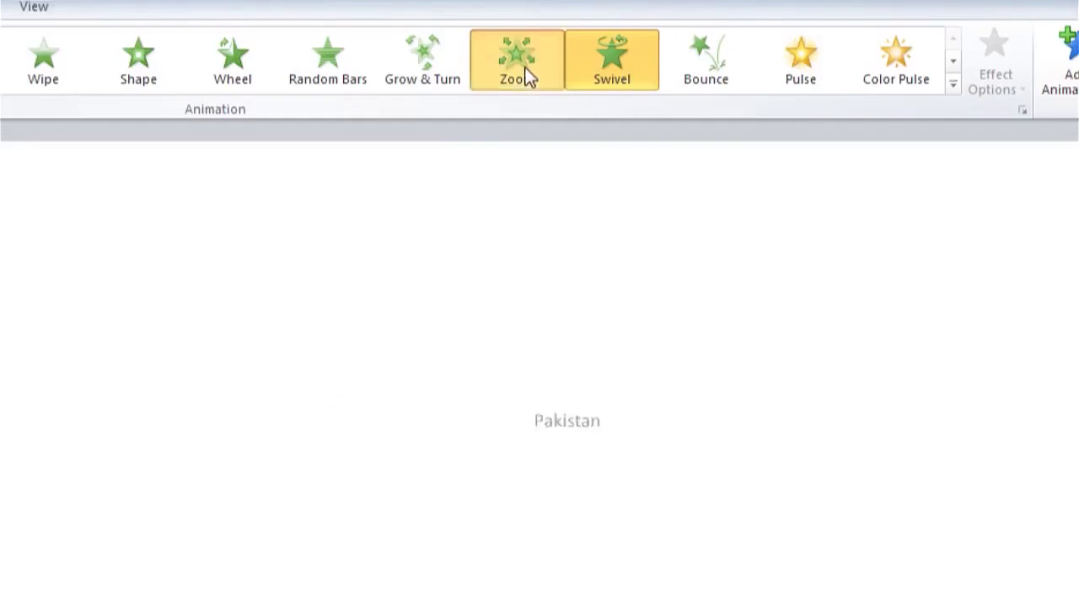
{"action": "left_click", "coordinate": [691, 82]}
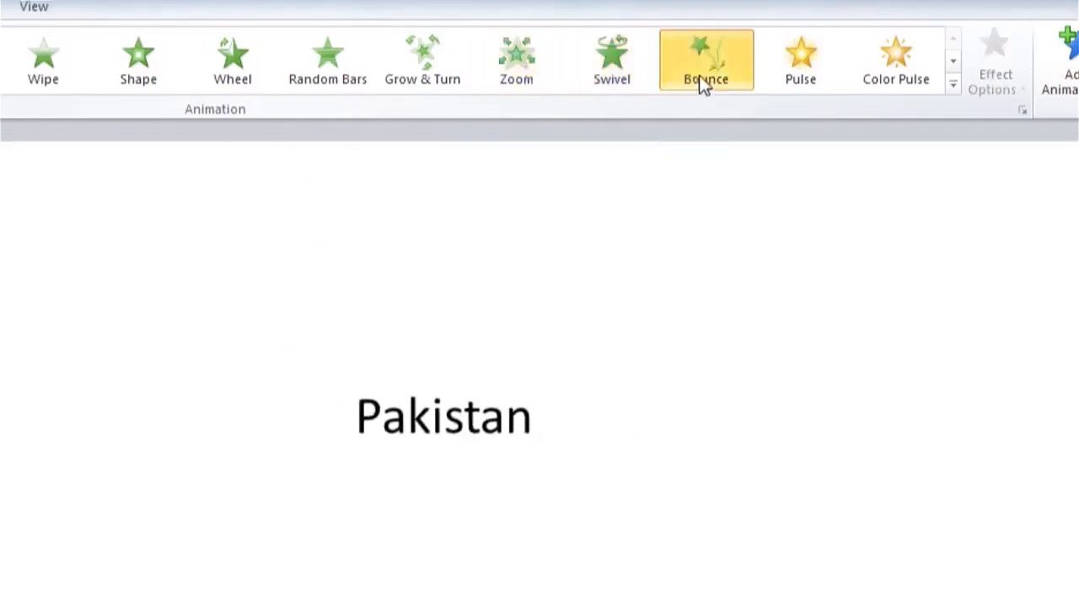
{"action": "left_click", "coordinate": [426, 72]}
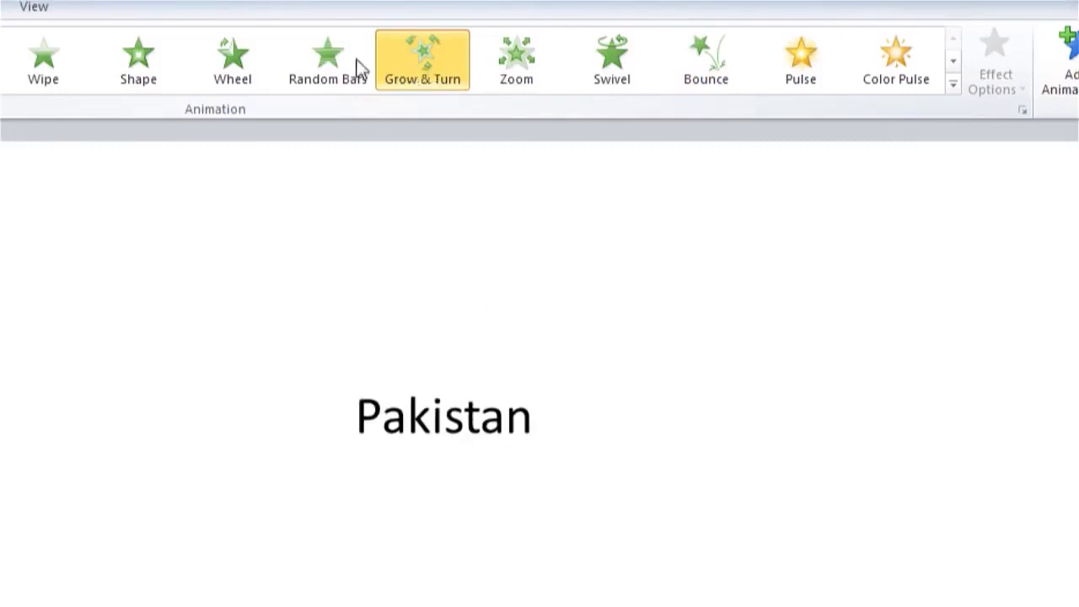
{"action": "left_click", "coordinate": [325, 66]}
{"action": "left_click", "coordinate": [242, 74]}
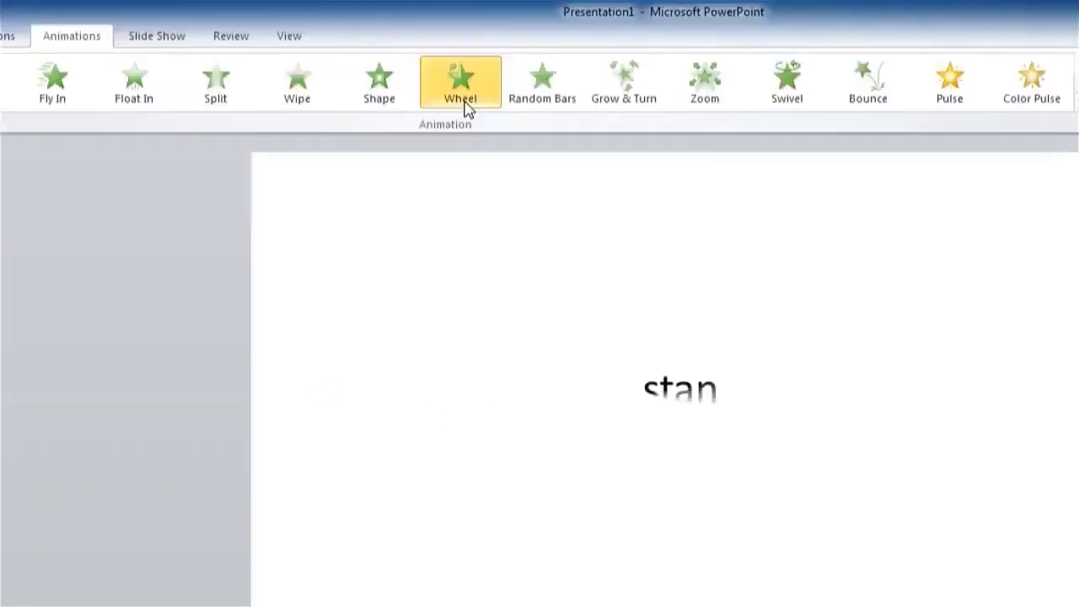
{"action": "left_click", "coordinate": [412, 80]}
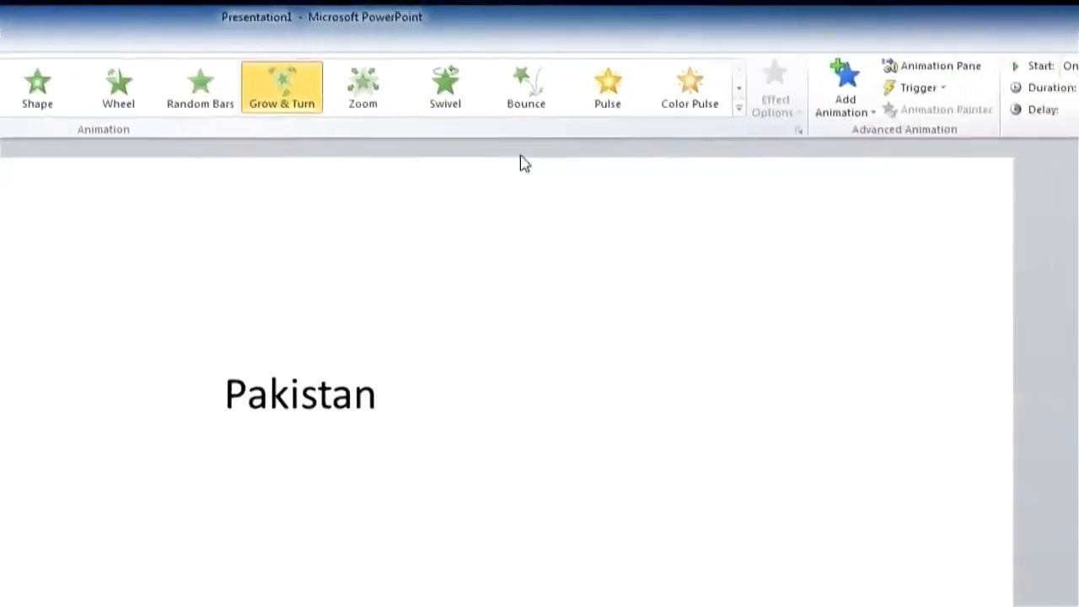